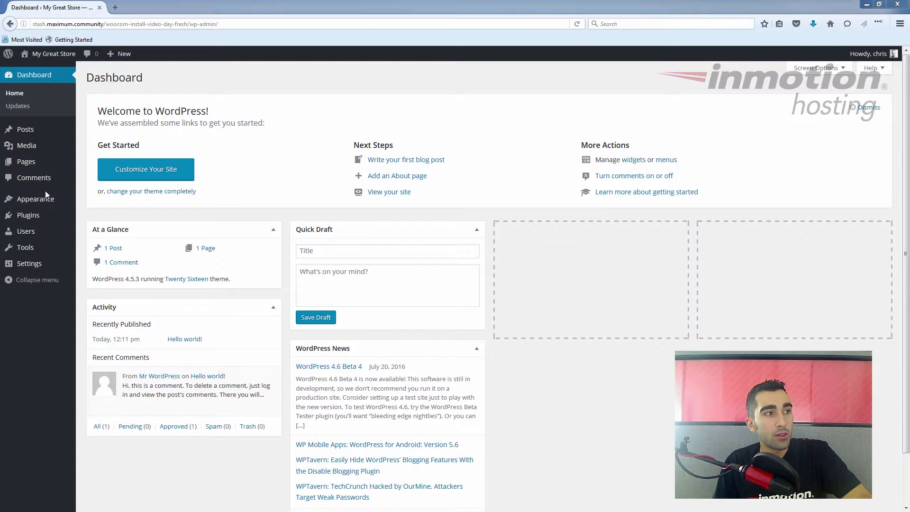
Search the plugin directory for 'woocommerce' and install the WooCommerce plugin.
mouse_move(55, 207)
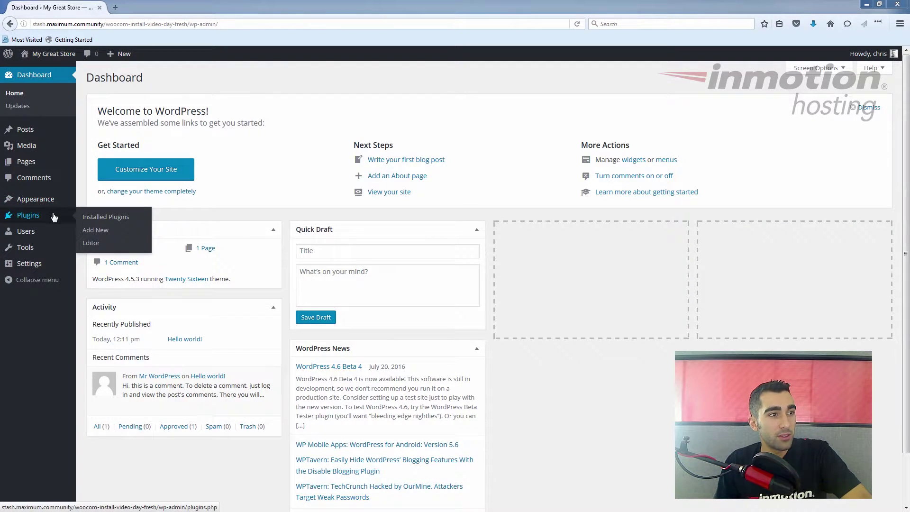
left_click(103, 235)
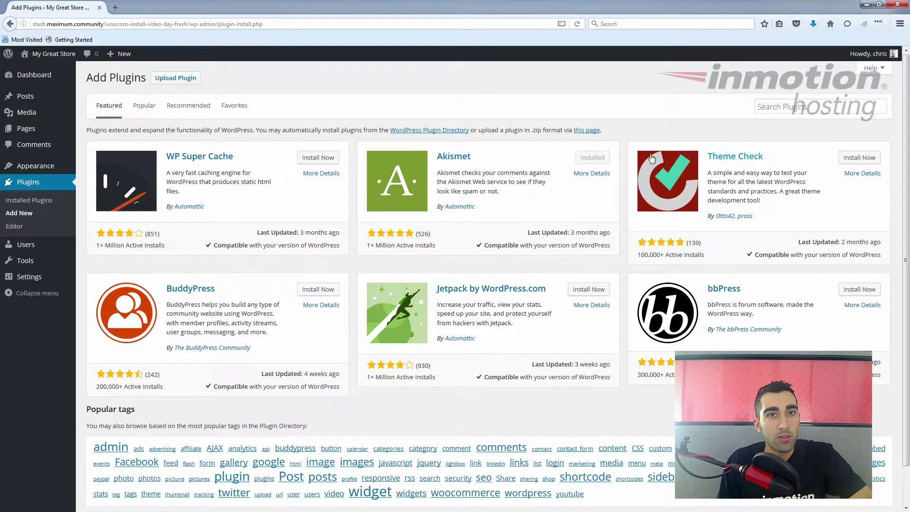
left_click(796, 107)
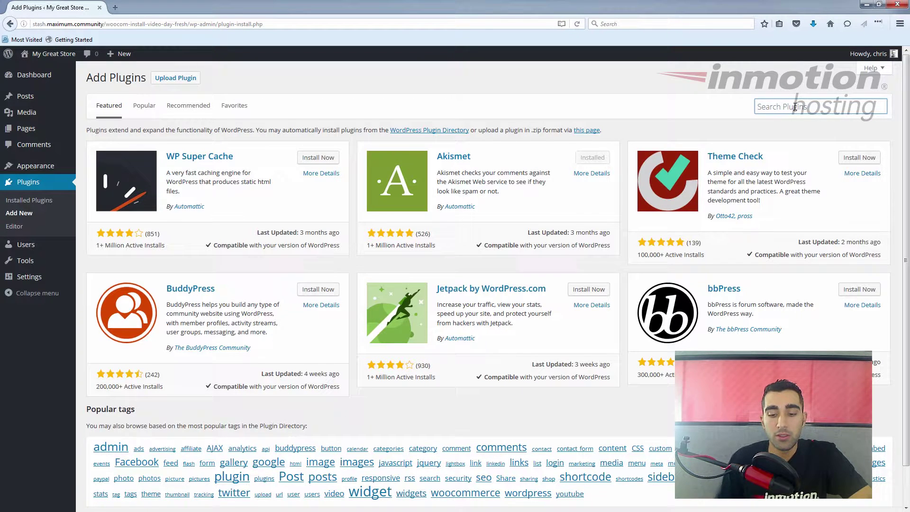
type("woocommerce")
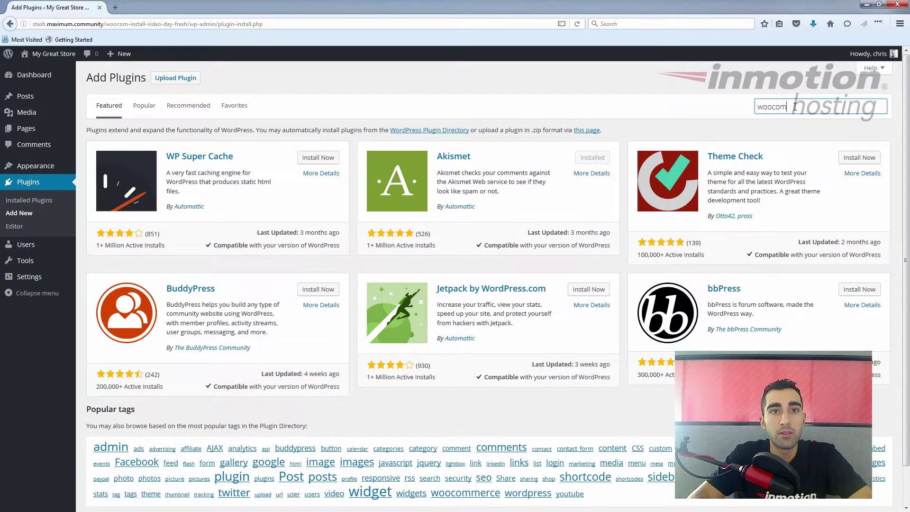
key("Return")
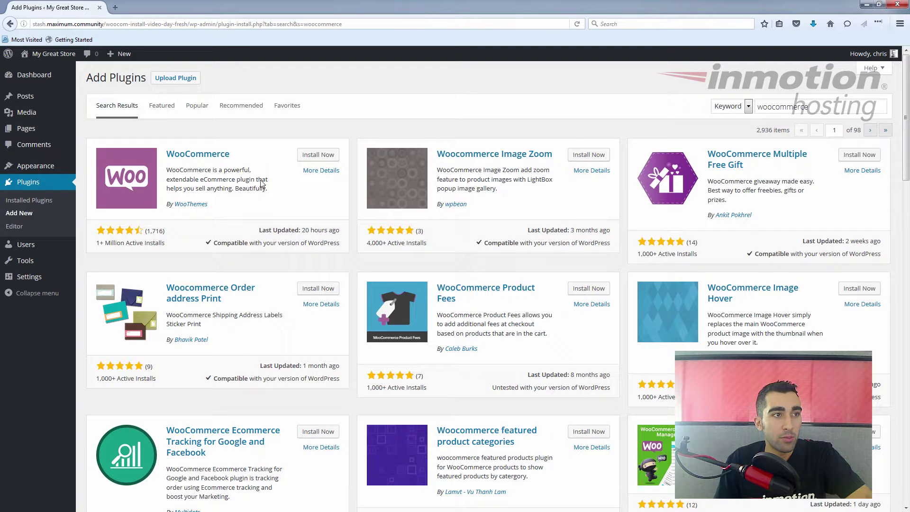
left_click(335, 155)
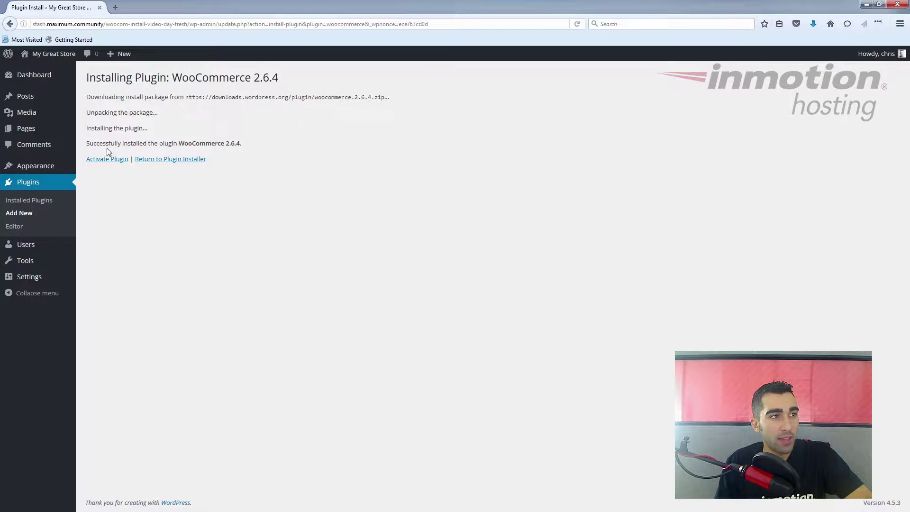
Activate the newly installed WooCommerce plugin to launch its Setup Wizard.
left_click(107, 160)
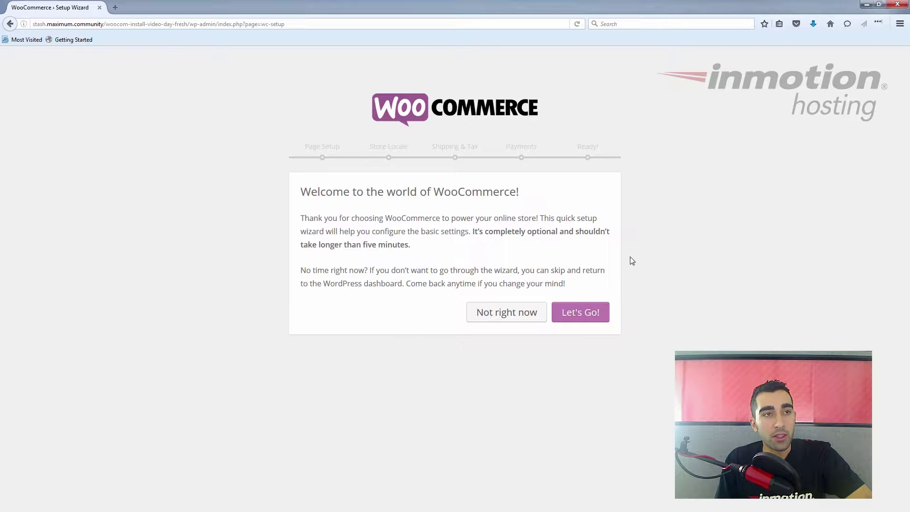
Start the setup wizard and accept creating the Shop, Cart, Checkout and My Account pages.
left_click(586, 318)
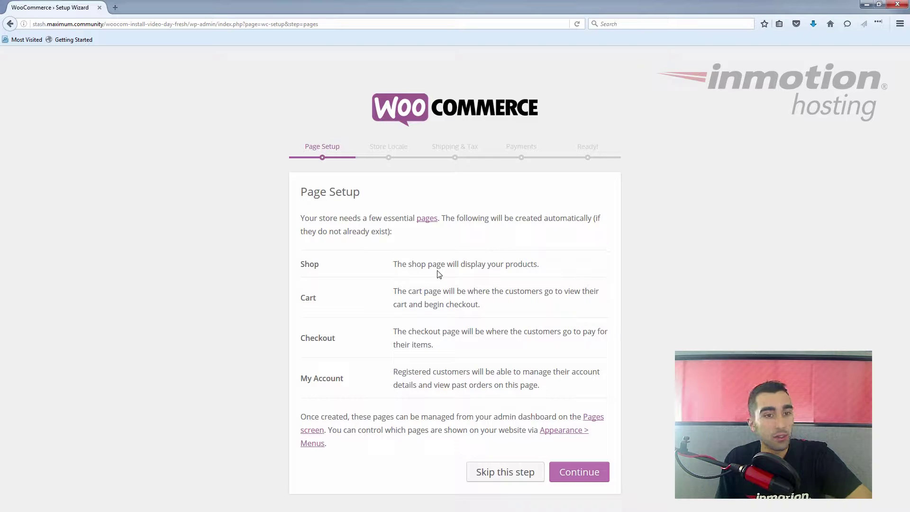
left_click(601, 473)
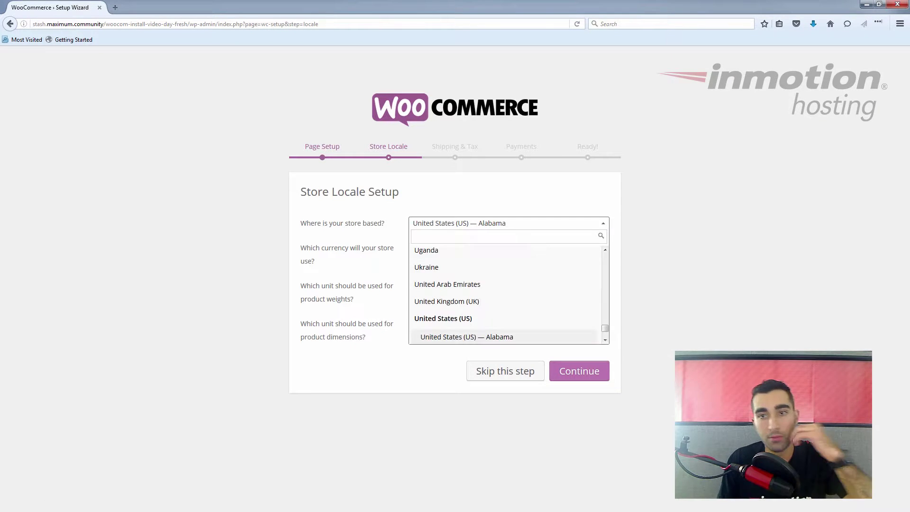
Set the store location to United States (US) — Virginia, keep inches for dimensions, and save the locale.
scroll(555, 305, "down", 1)
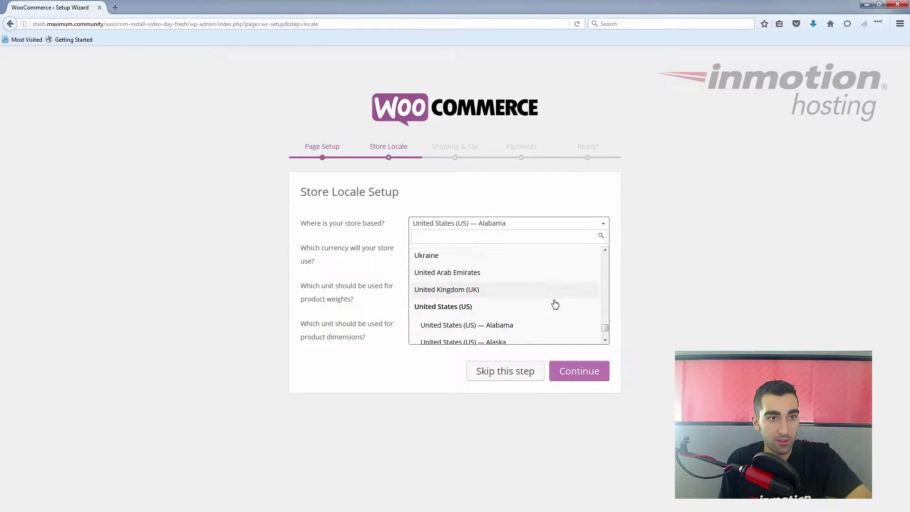
scroll(553, 298, "down", 6)
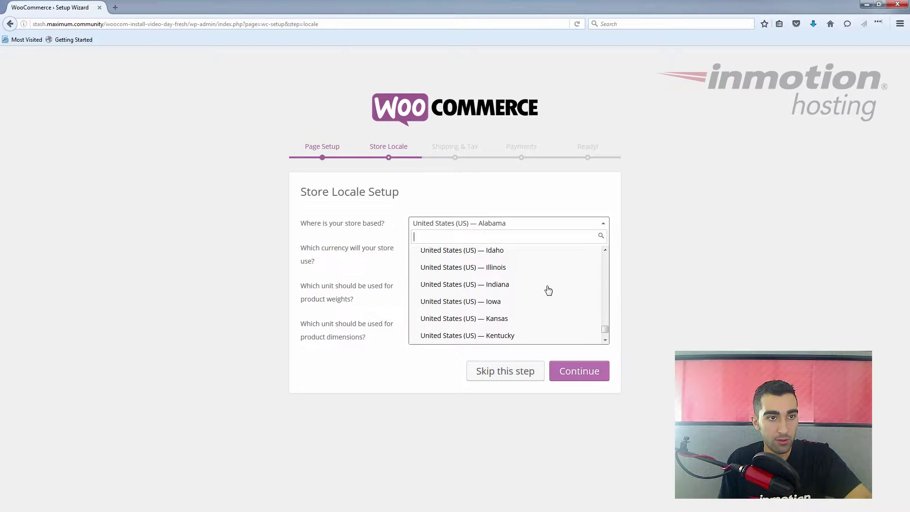
scroll(549, 290, "down", 3)
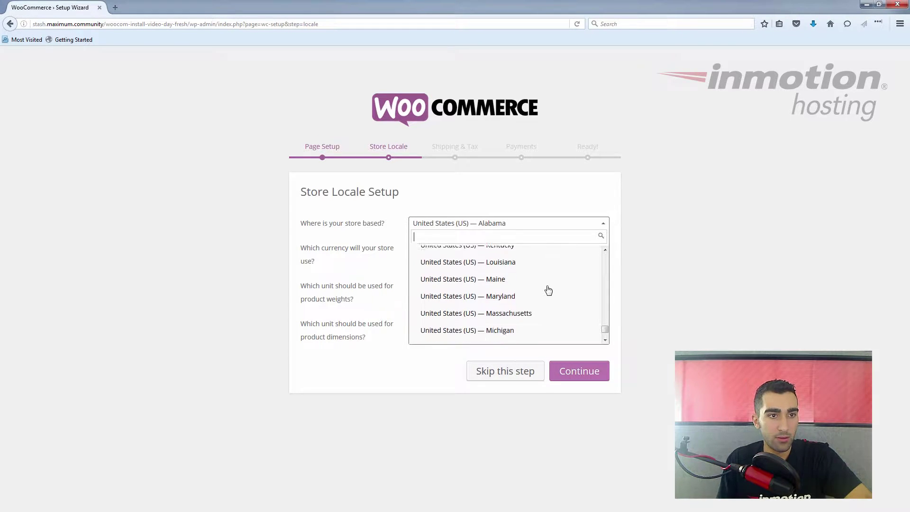
scroll(549, 290, "down", 5)
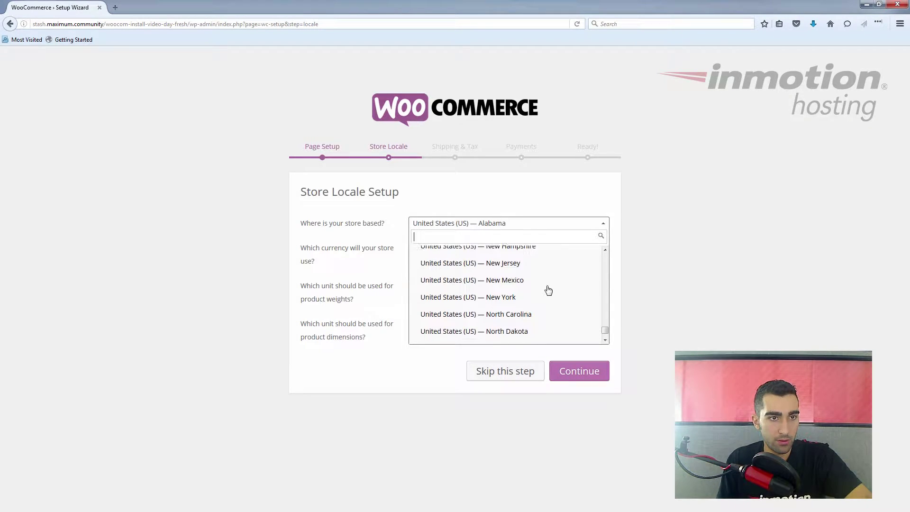
scroll(548, 290, "down", 6)
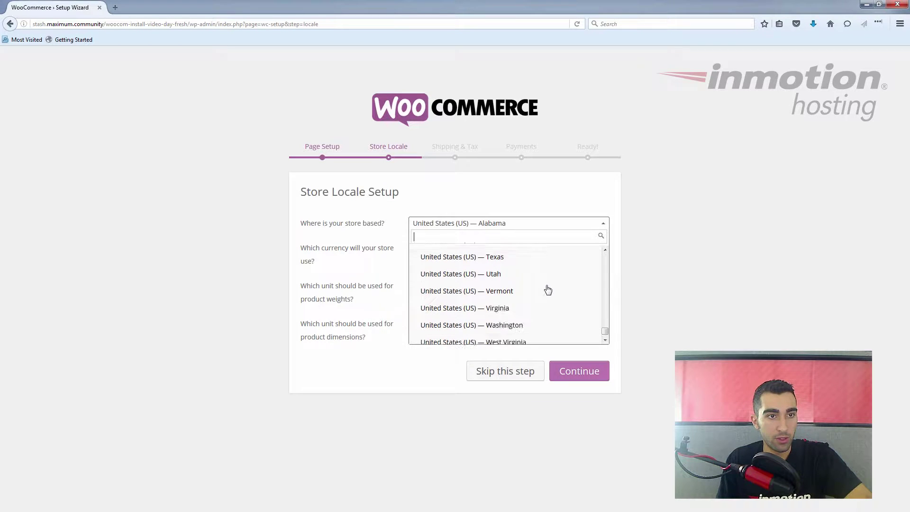
left_click(493, 308)
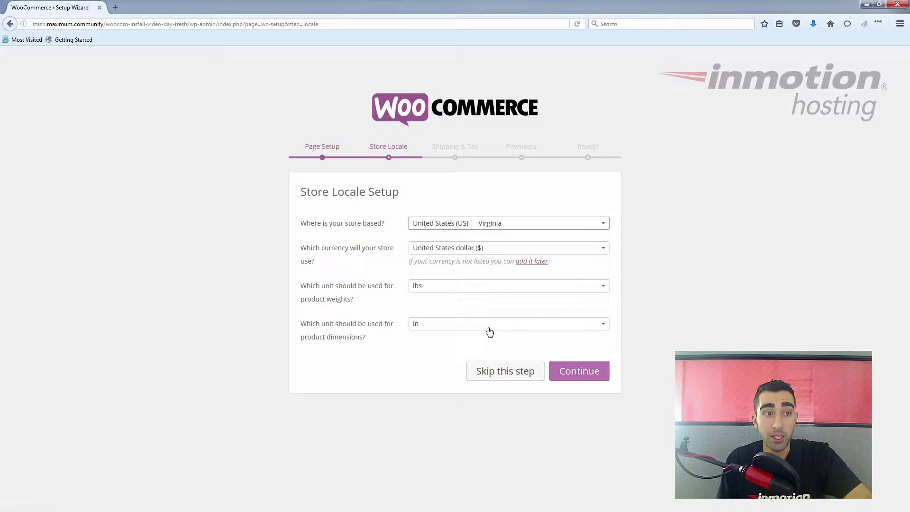
left_click(601, 326)
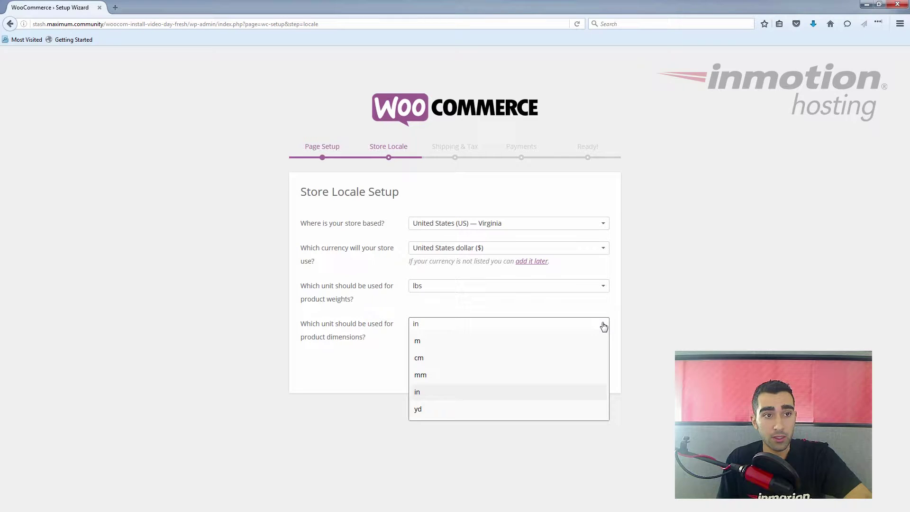
left_click(366, 324)
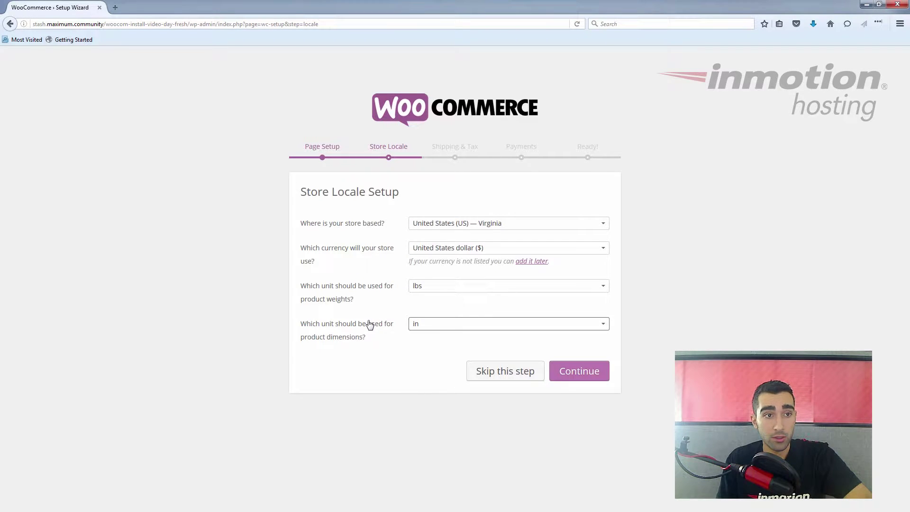
left_click(591, 371)
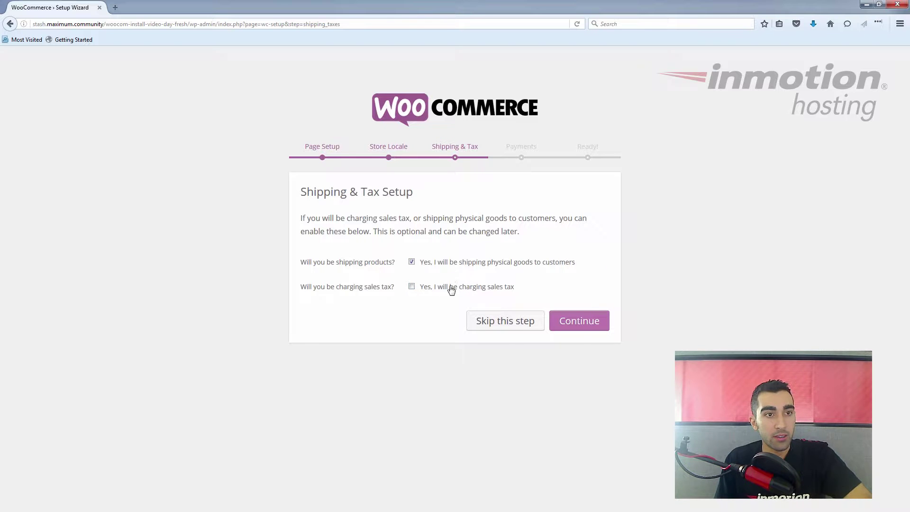
Accept the Shipping & Tax step with shipping enabled and sales tax left off.
left_click(600, 322)
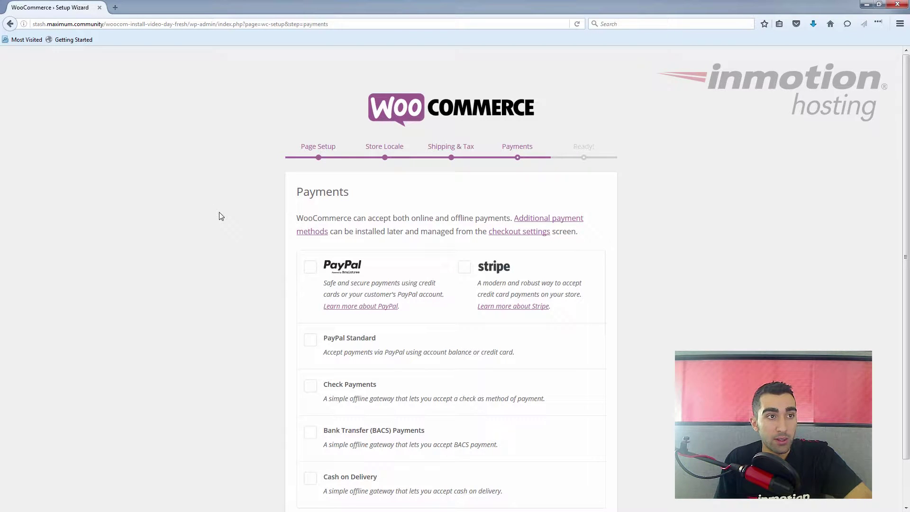
Tick PayPal and Stripe as payment methods and continue to the Ready step.
scroll(443, 250, "down", 2)
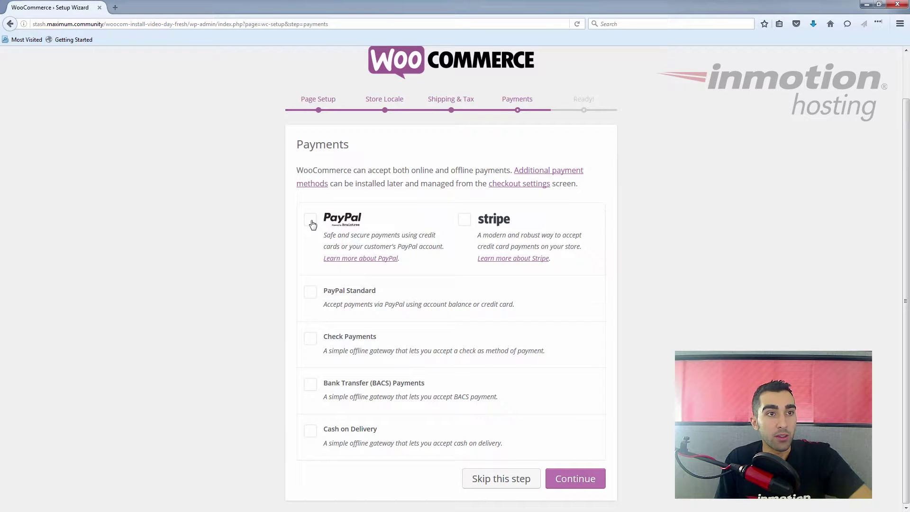
left_click(311, 221)
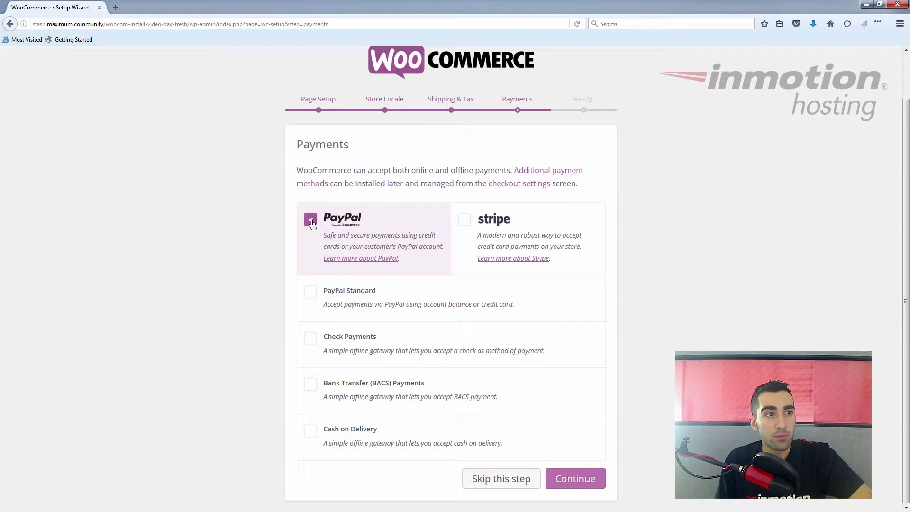
left_click(463, 223)
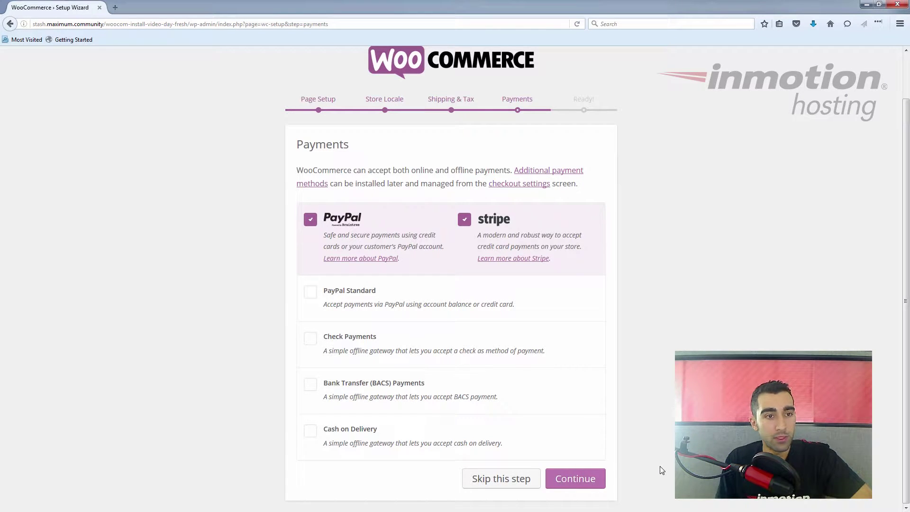
left_click(599, 481)
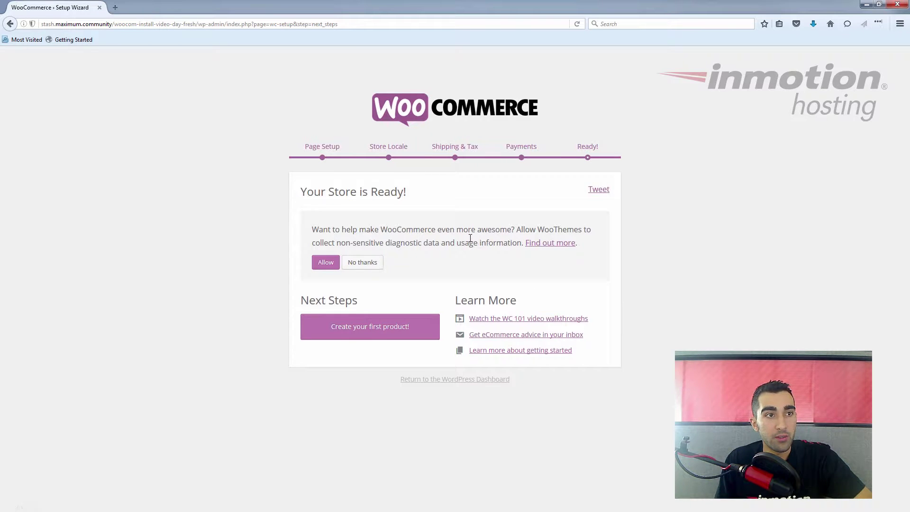
Allow sharing diagnostic usage data, then begin creating the store's first product.
left_click(323, 267)
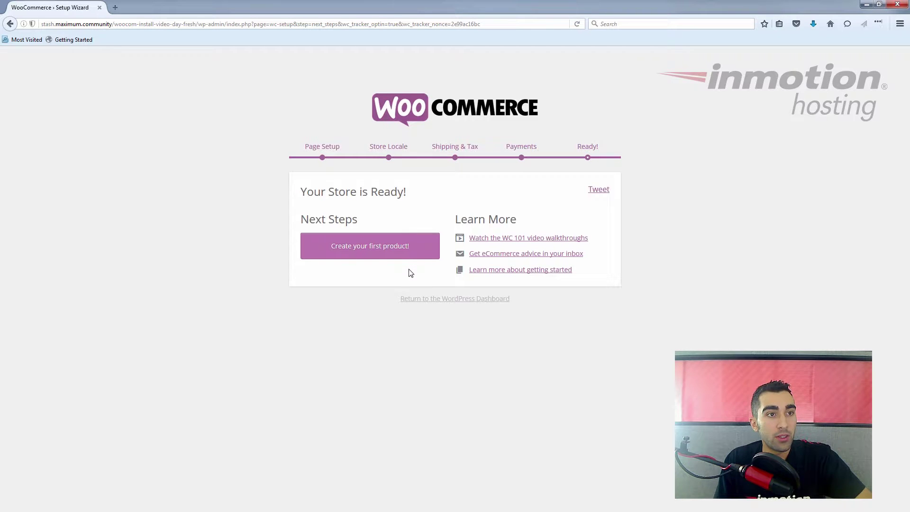
left_click(363, 249)
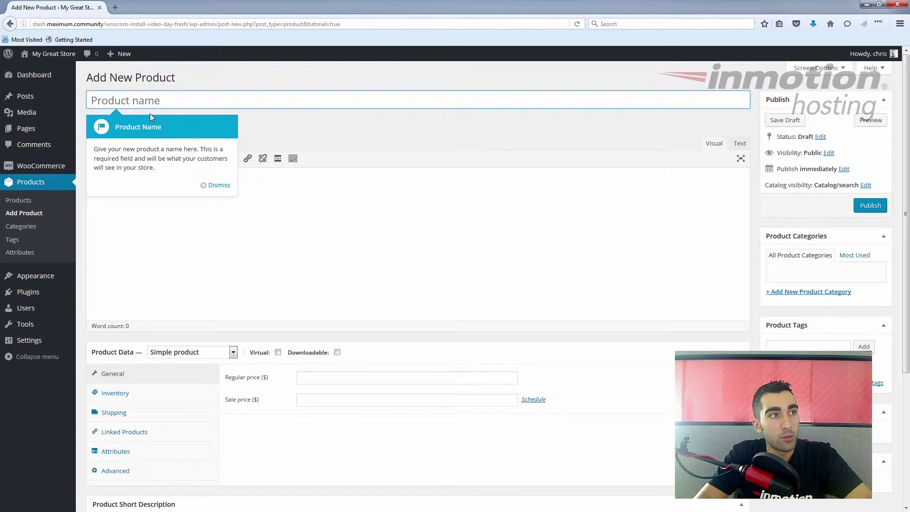
Title the product 'InMotion Hosting Shirt' and describe it as 'A comfortable shirt for web hosting fans.'.
type("In")
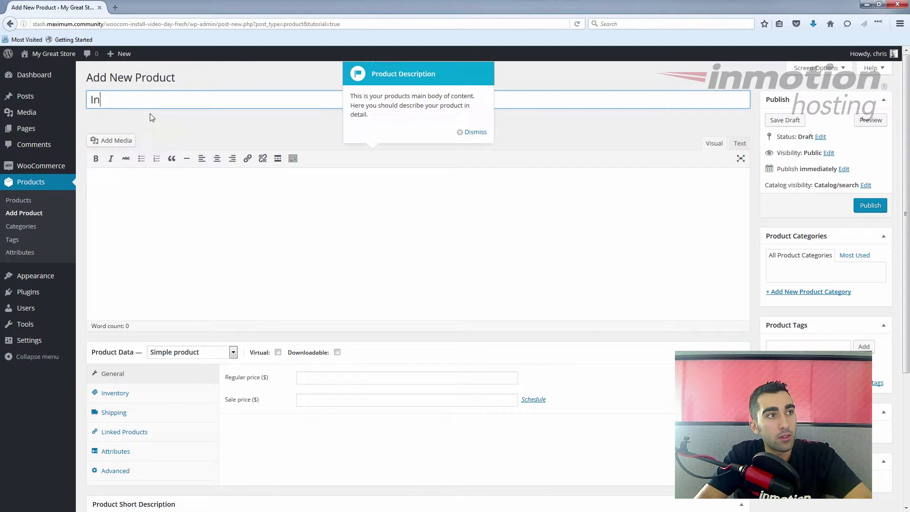
type("Mo")
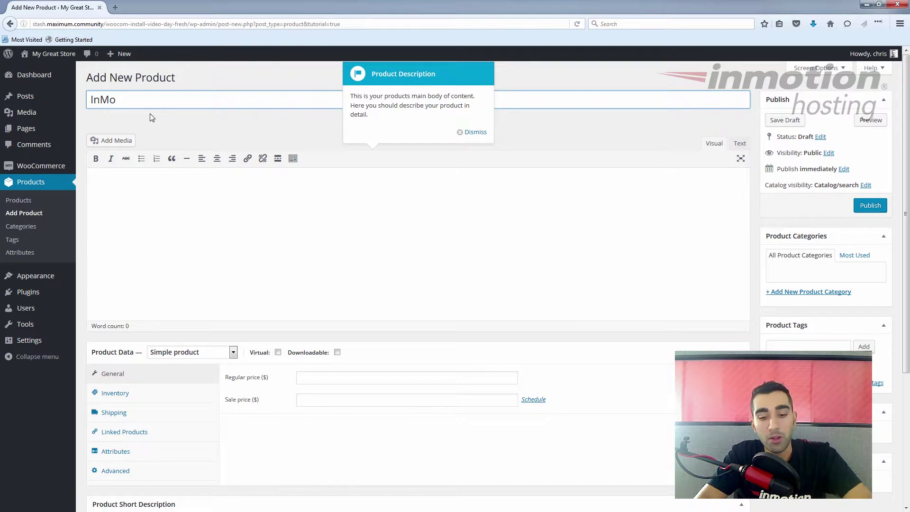
type("tion H")
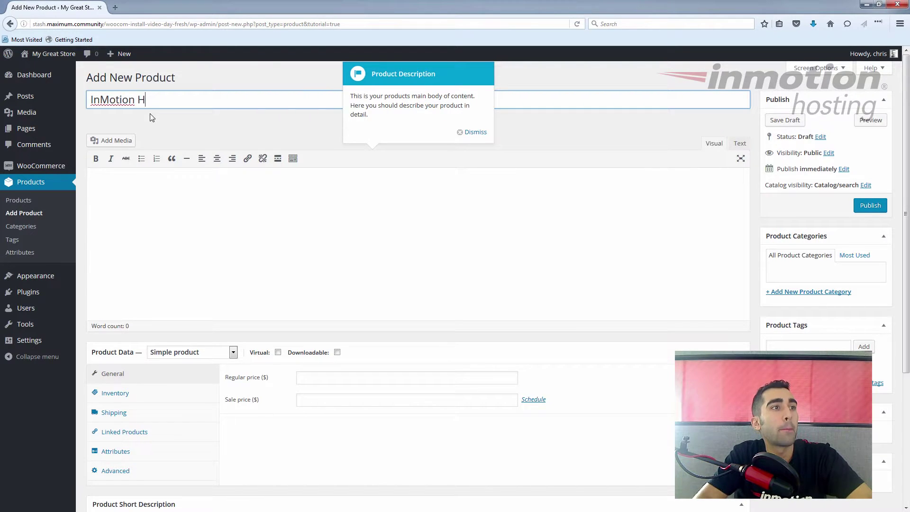
type("osting Shir")
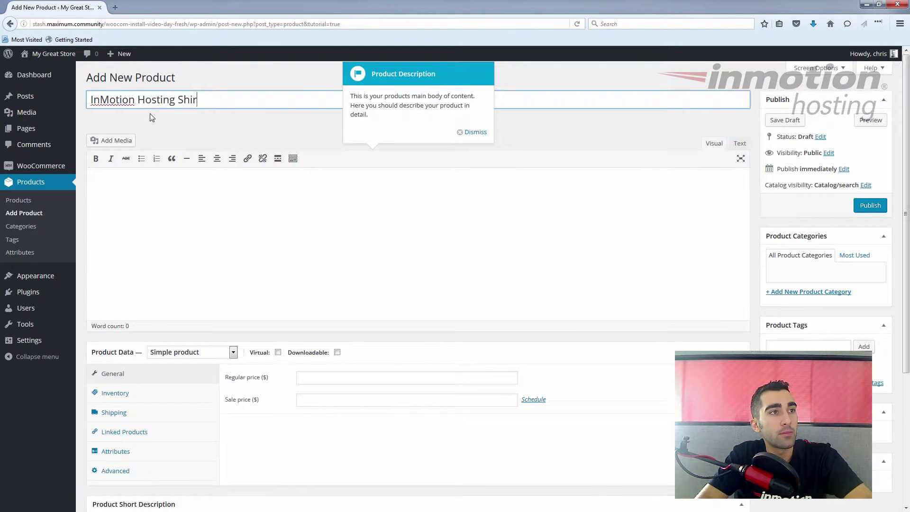
type("t")
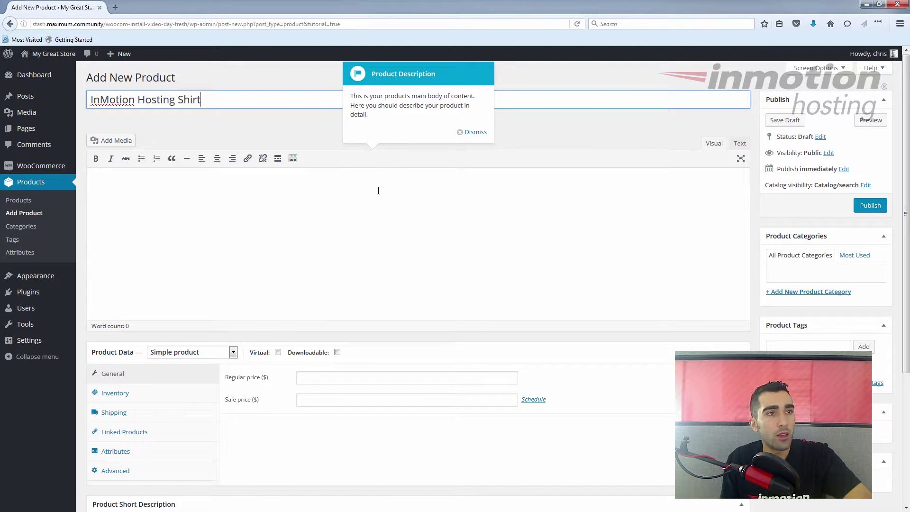
left_click(249, 210)
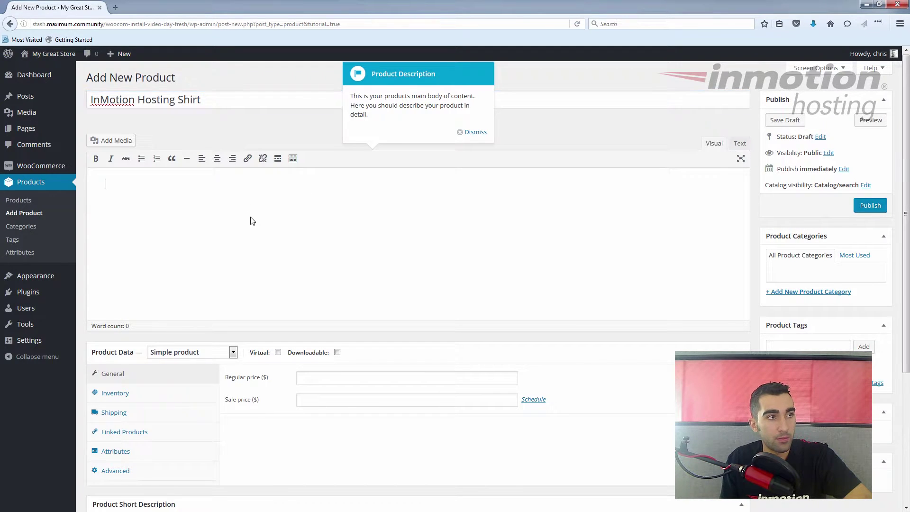
type("A comfor")
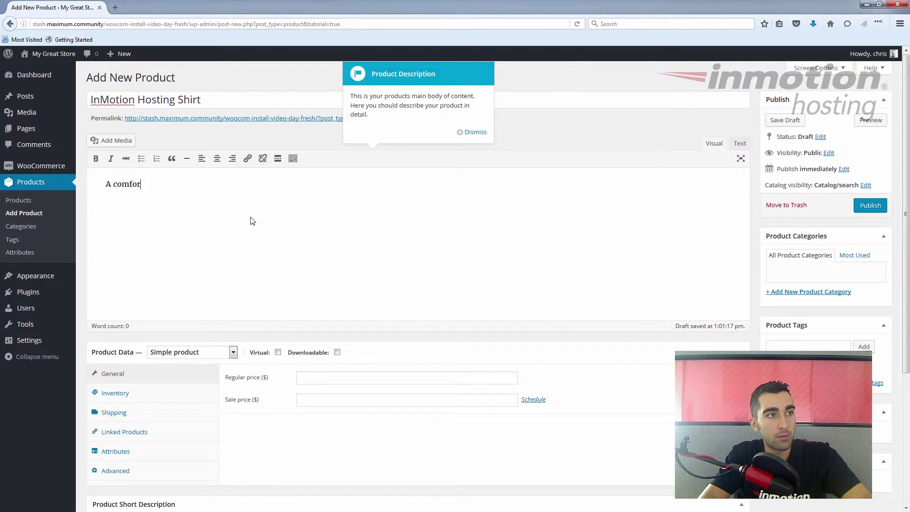
type("tabl")
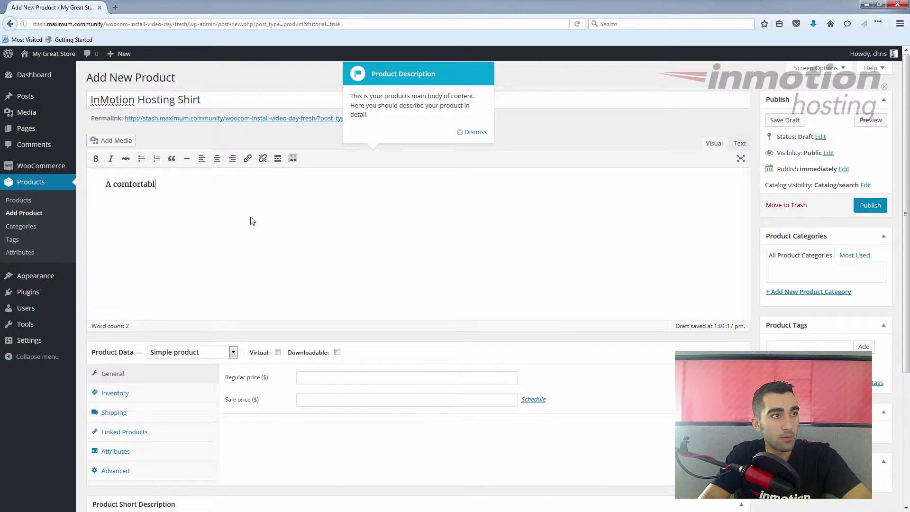
type("e shi")
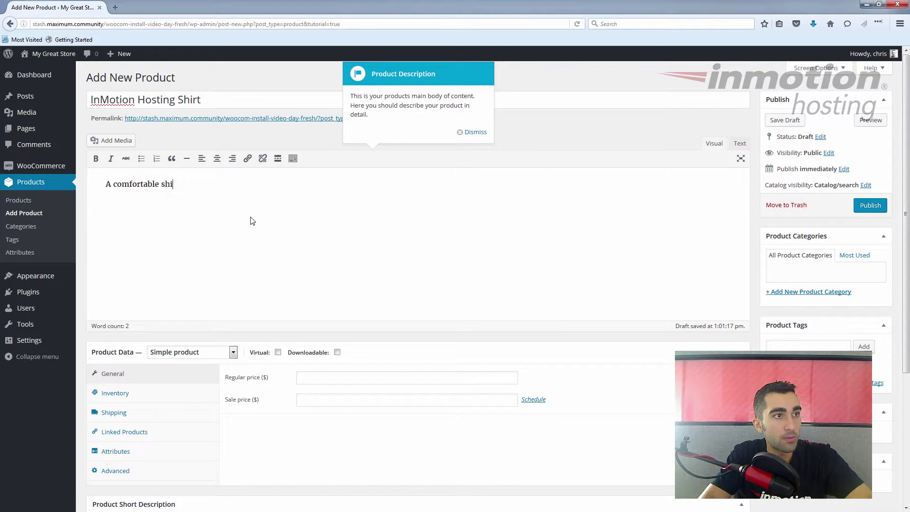
type("rt for web hostin")
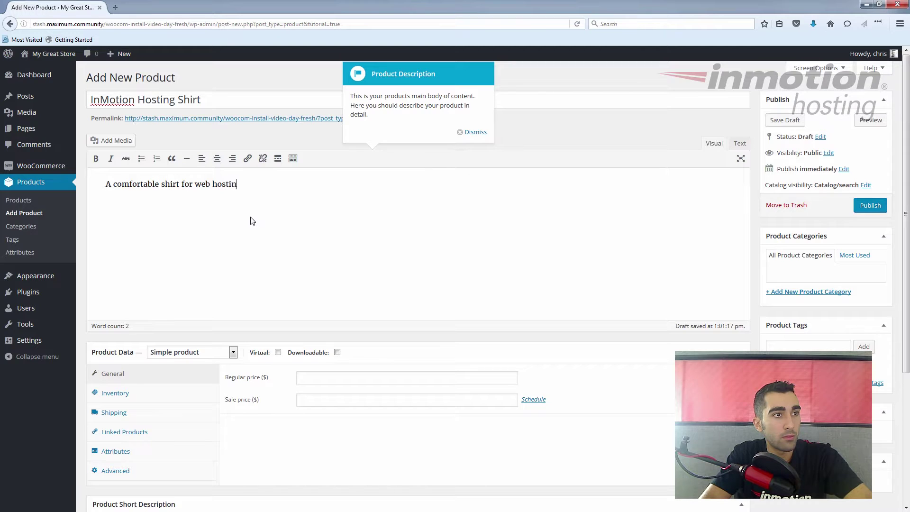
type("g fans.")
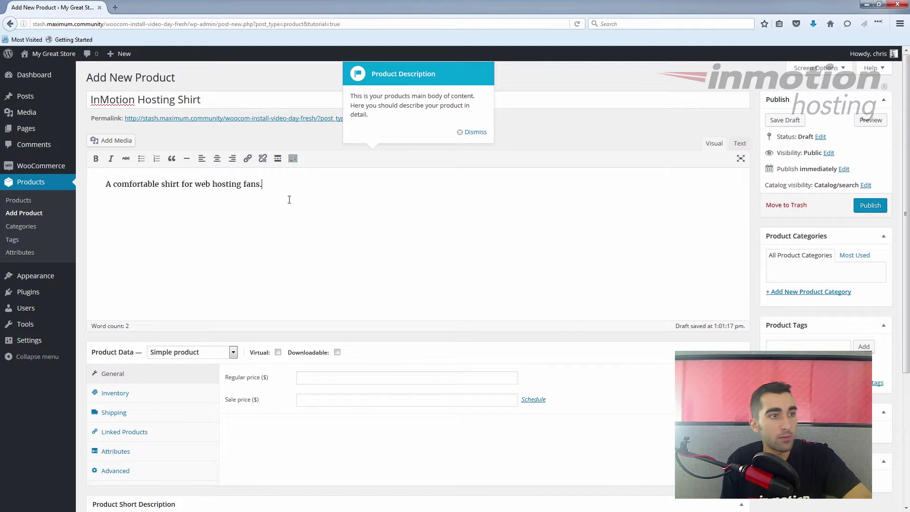
left_click(466, 133)
Keep the product type as Simple product, leaving Virtual and Downloadable unchecked.
scroll(326, 254, "down", 4)
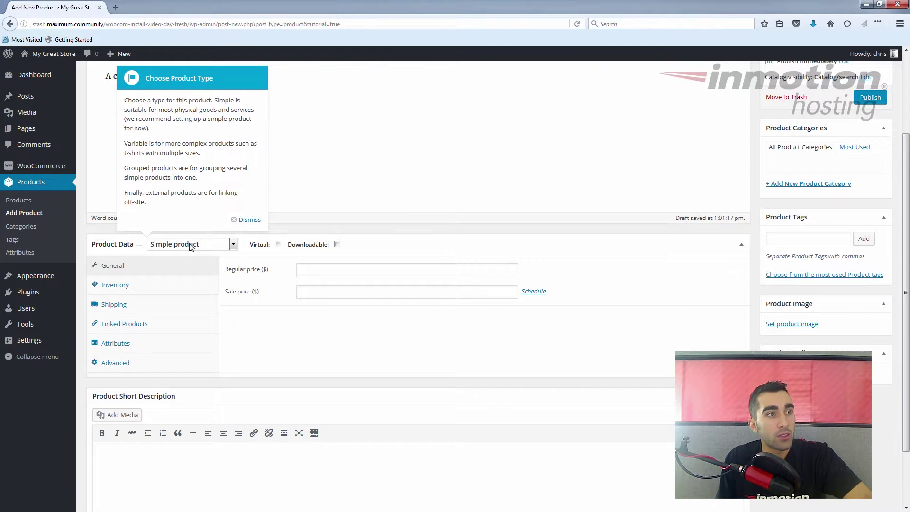
left_click(231, 244)
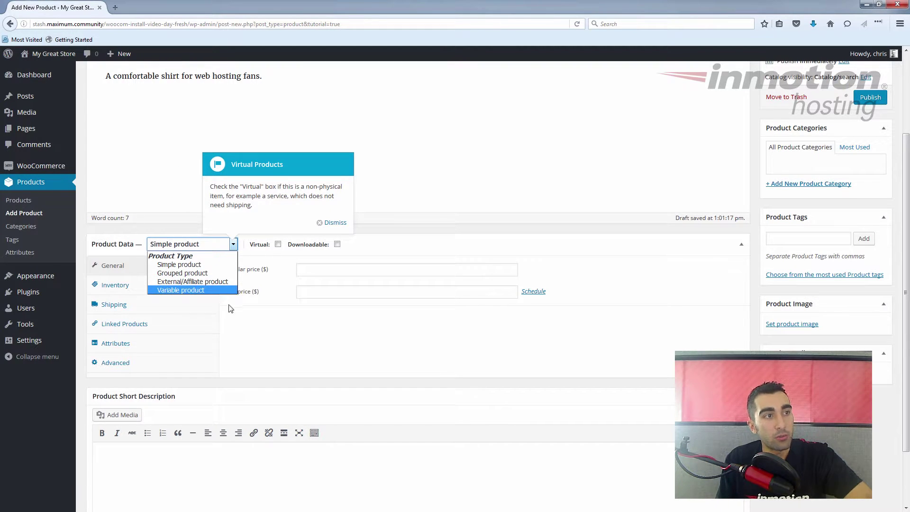
left_click(277, 326)
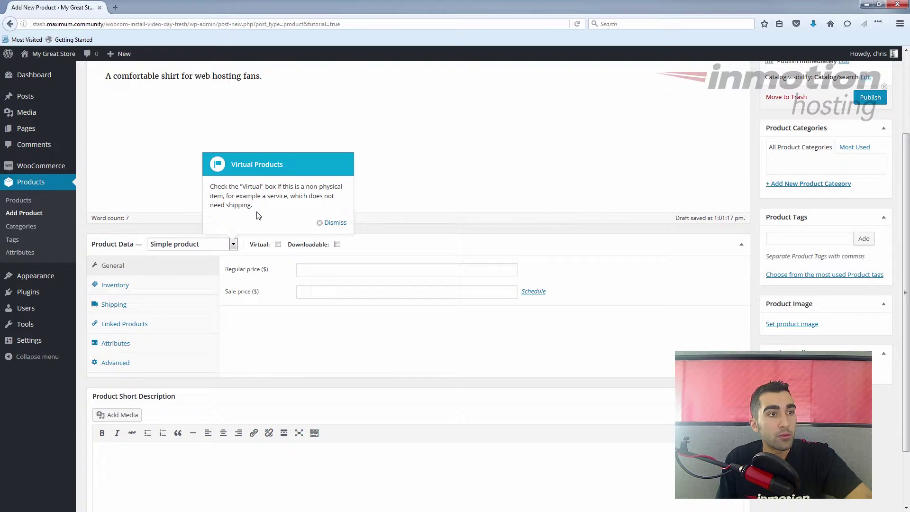
left_click(330, 223)
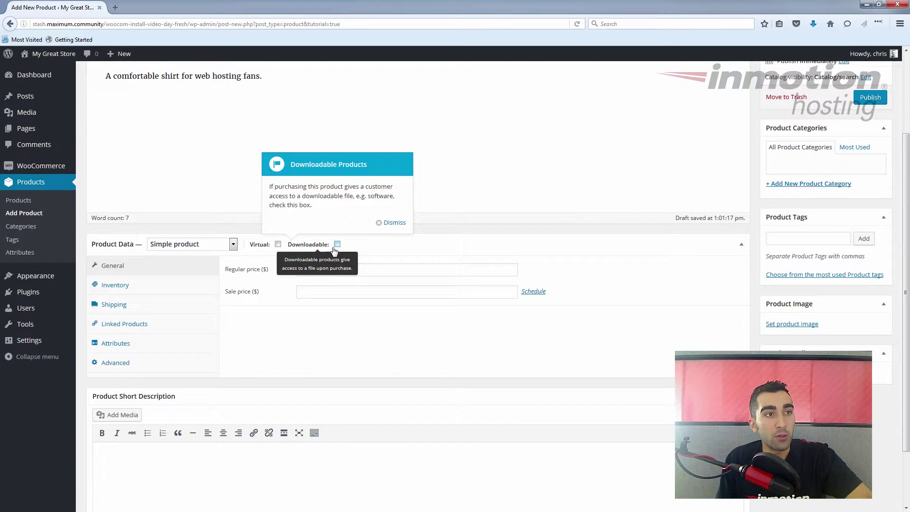
mouse_move(321, 250)
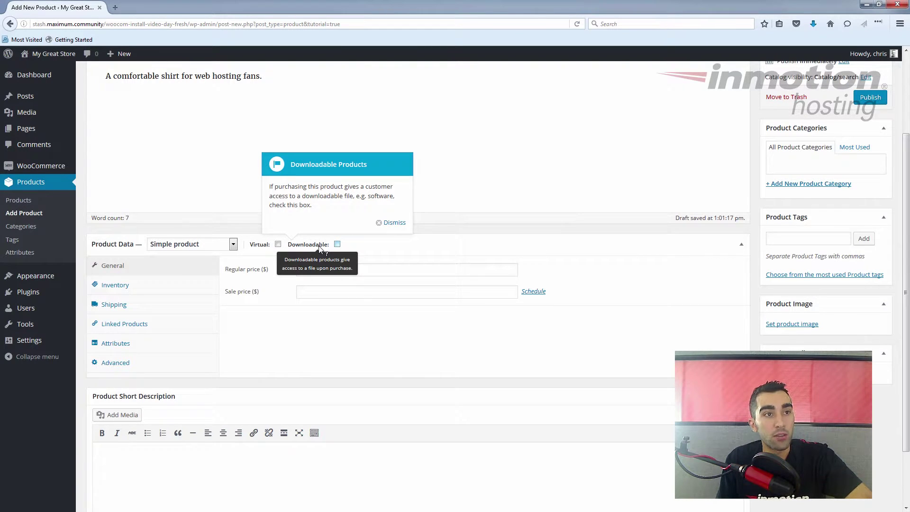
left_click(386, 224)
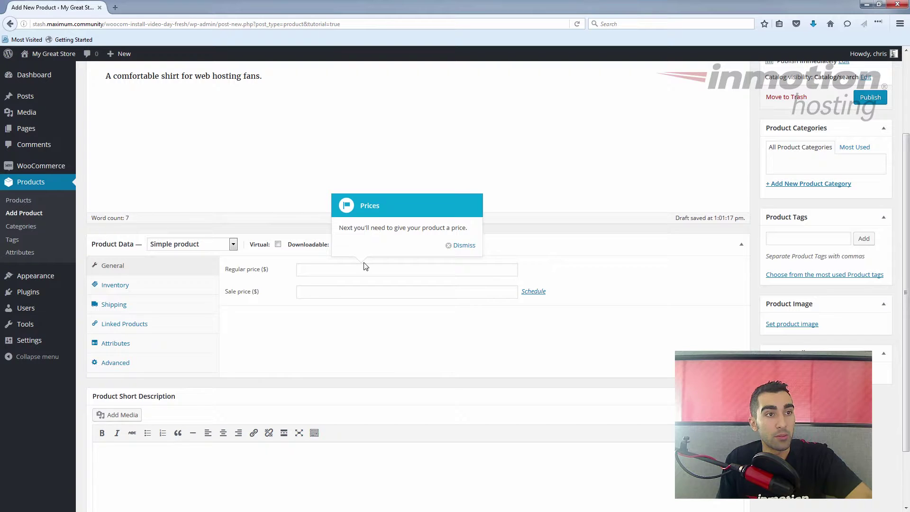
Enter 10.99 in the Regular price ($) field of Product Data.
left_click(340, 268)
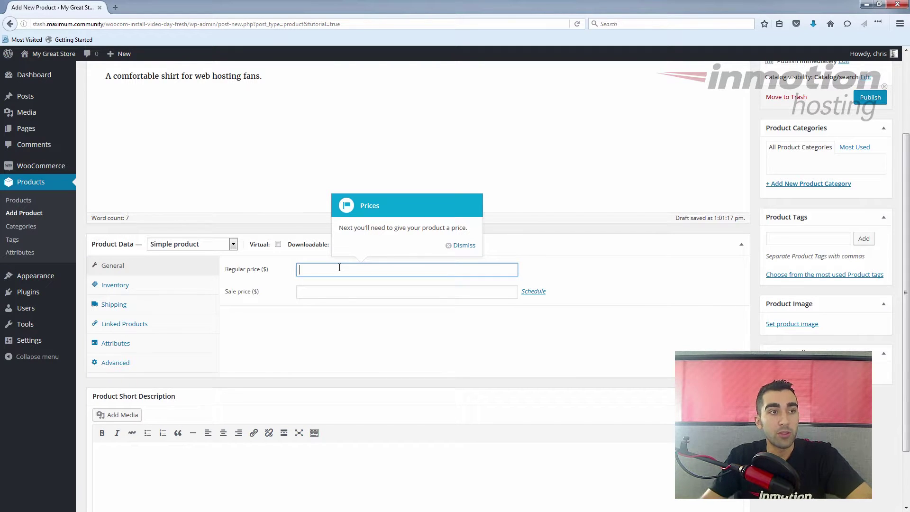
type("1")
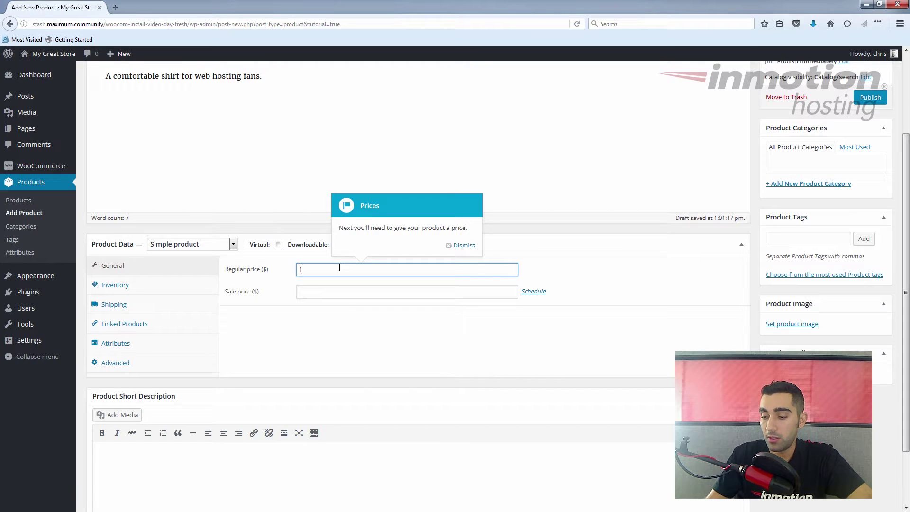
type("0.99")
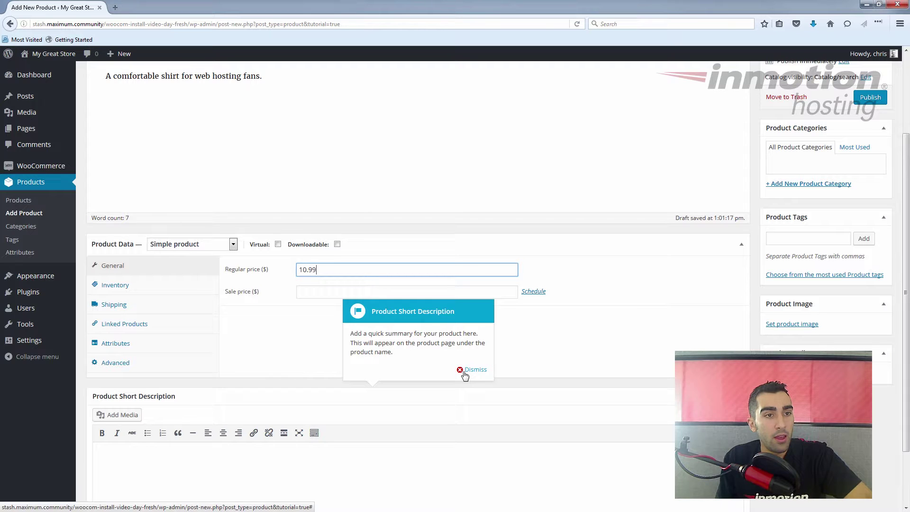
Enter 'Hosting shirt' as the product short description and dismiss the tour tip.
scroll(309, 294, "down", 2)
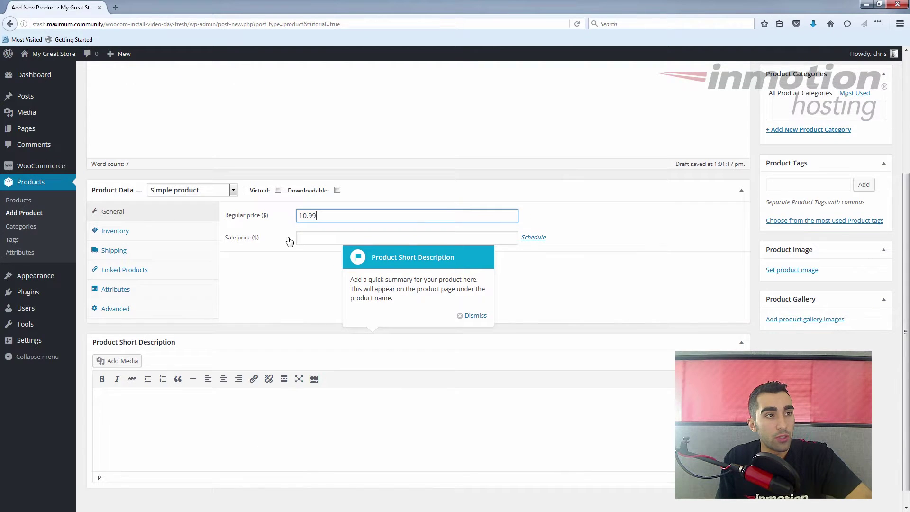
scroll(306, 291, "down", 1)
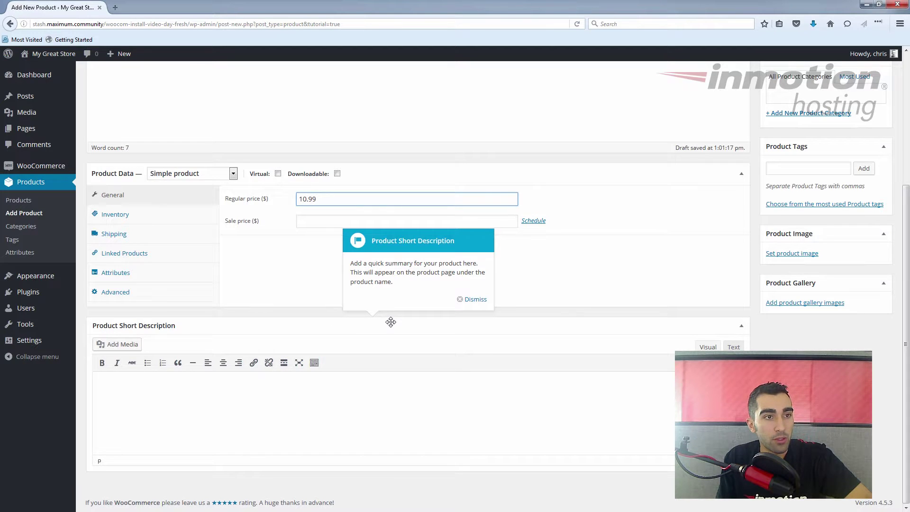
left_click(306, 385)
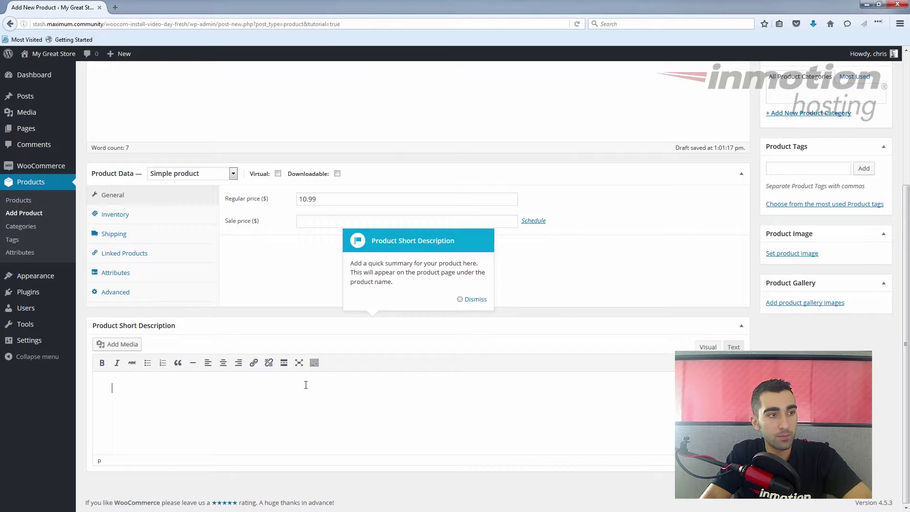
type("Hosting shirt")
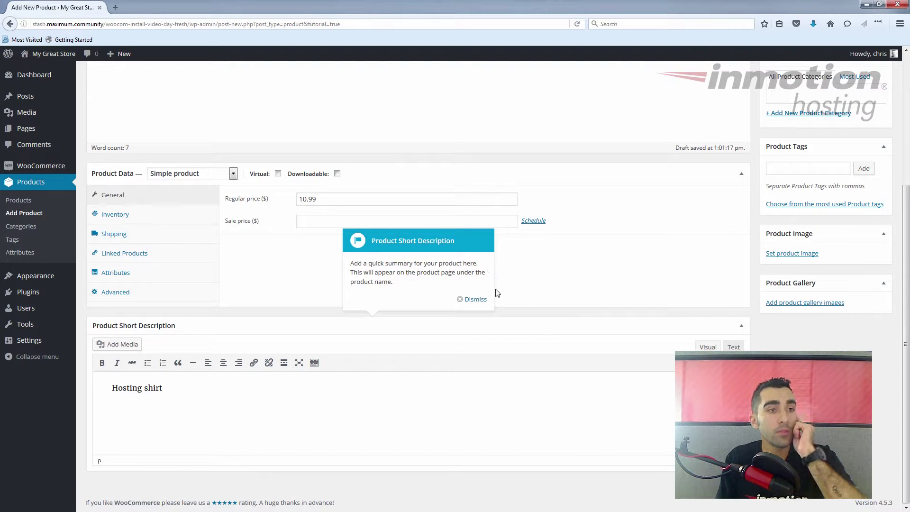
left_click(469, 300)
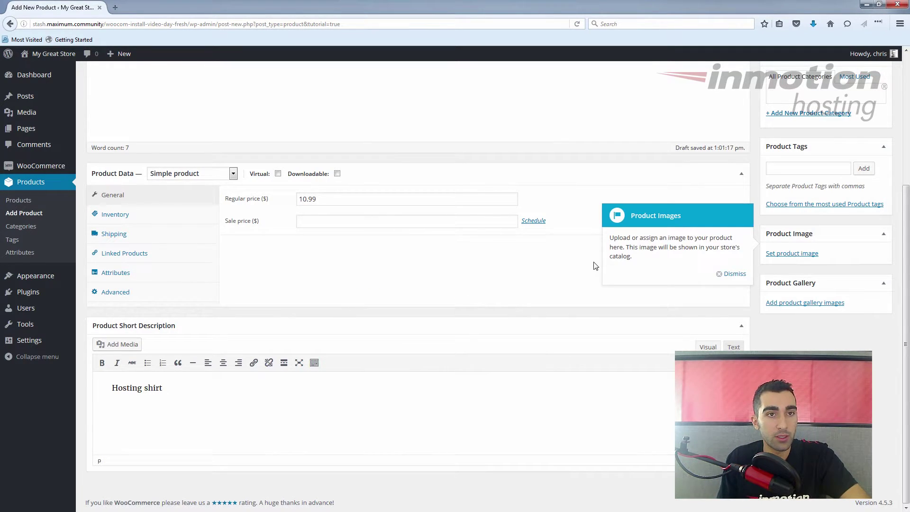
Upload shirt.png, set it as the product image, and dismiss the Product Images tip.
scroll(742, 290, "up", 4)
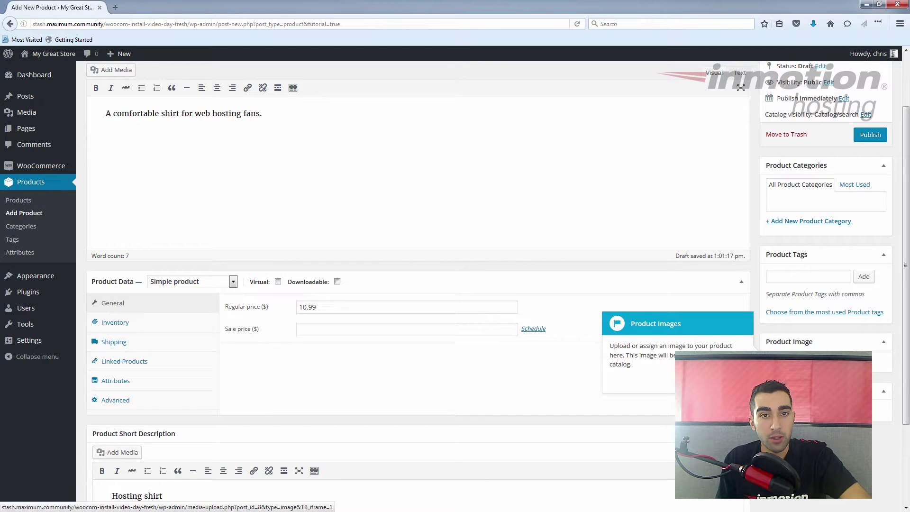
left_click(789, 361)
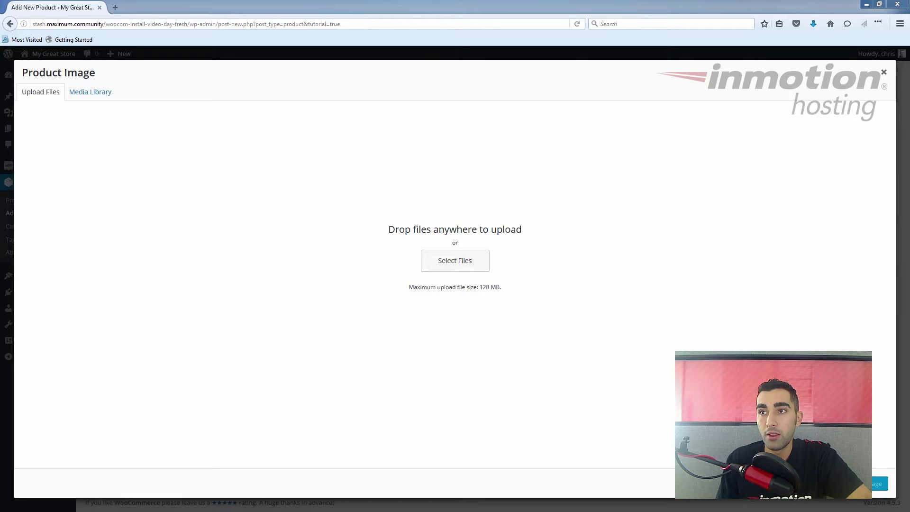
left_click_drag(844, 176, 440, 195)
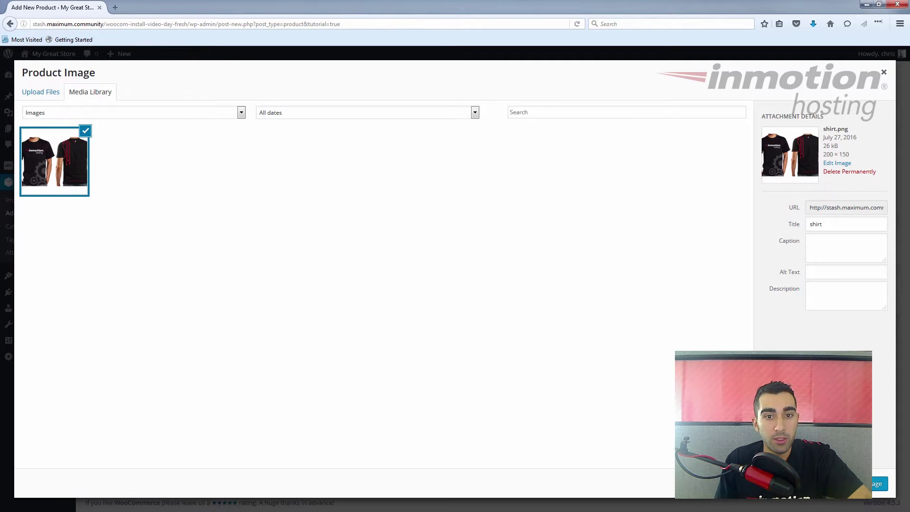
left_click(881, 484)
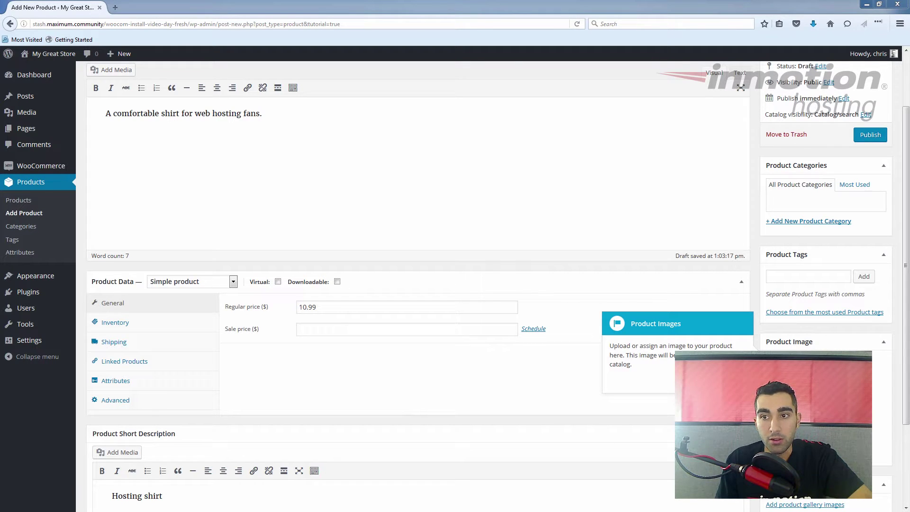
mouse_move(837, 328)
left_mouse_down()
mouse_move(793, 322)
mouse_move(726, 348)
mouse_move(881, 368)
mouse_move(807, 317)
left_mouse_up()
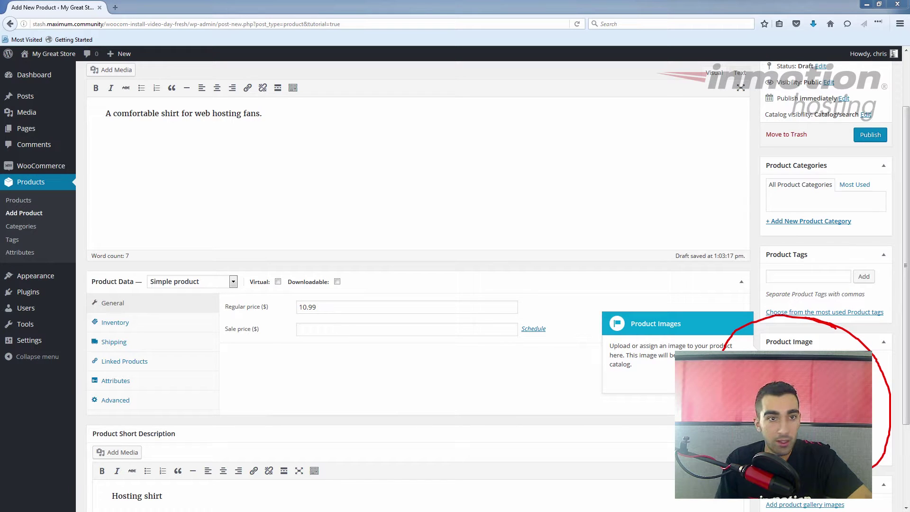
key("Escape")
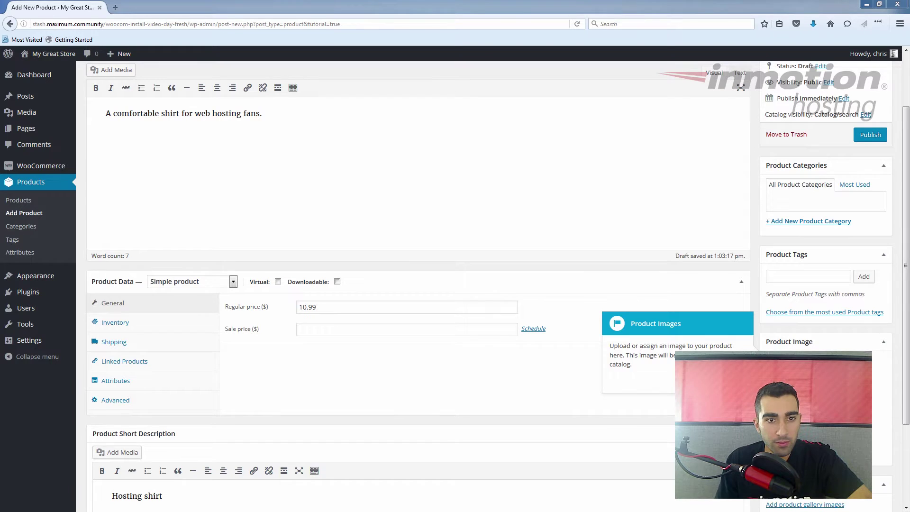
left_click(732, 382)
scroll(626, 228, "up", 3)
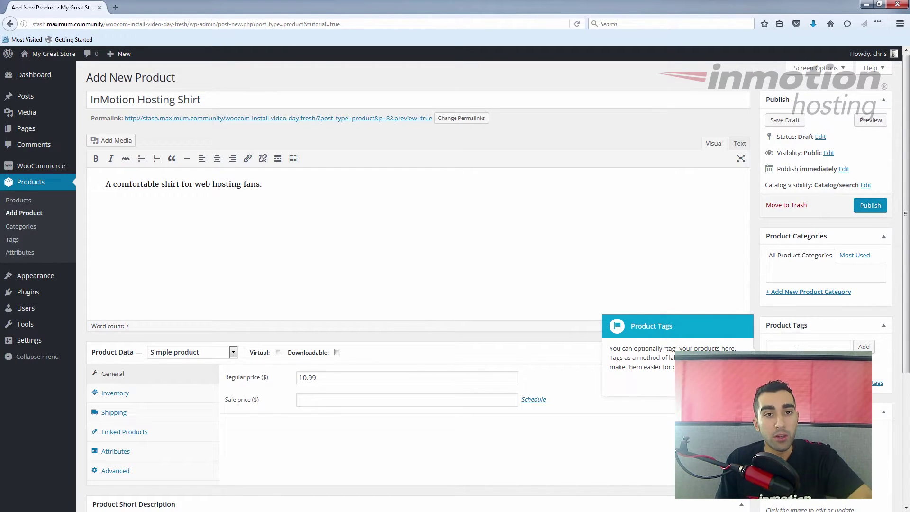
Add the tags active wear, cotton, hosting and technology to the shirt.
left_click(797, 349)
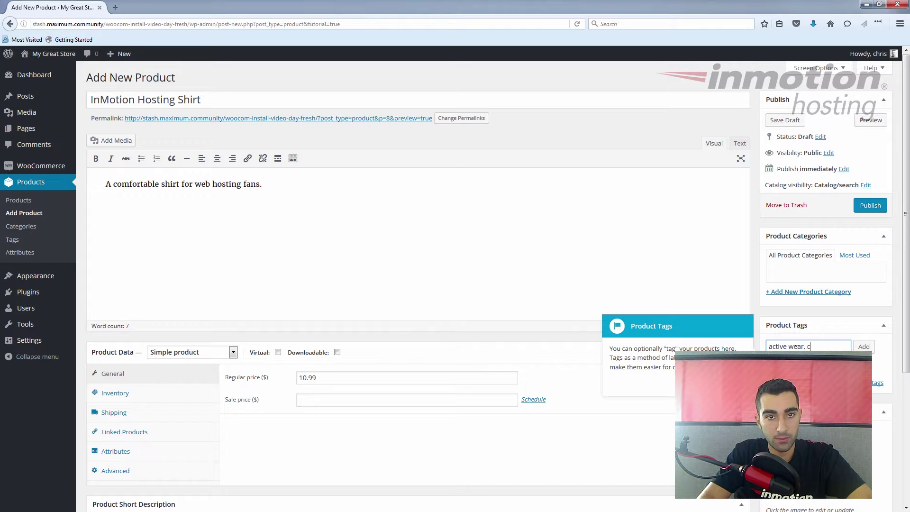
type("on, hosting")
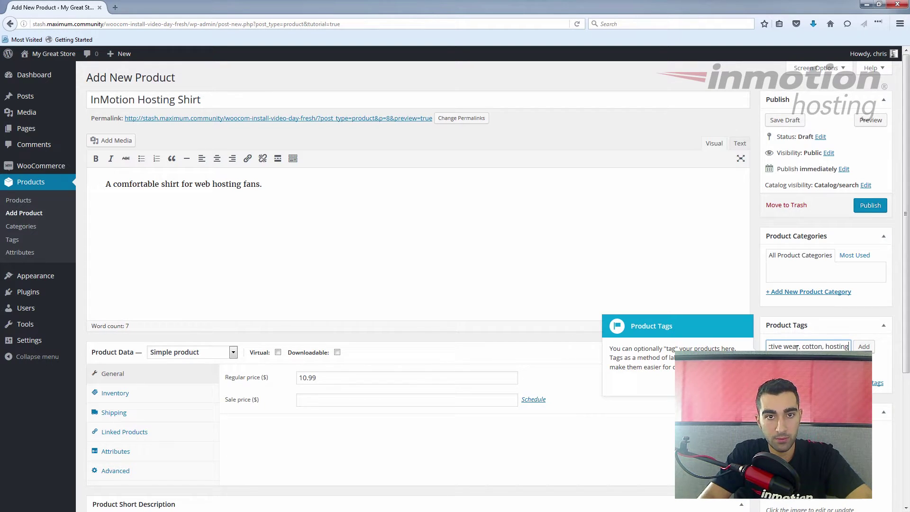
type(", tec")
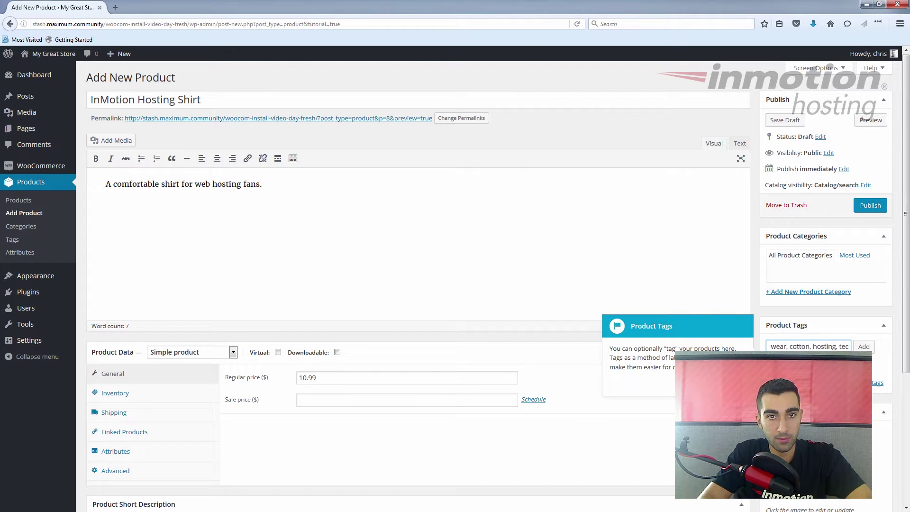
type("hnology")
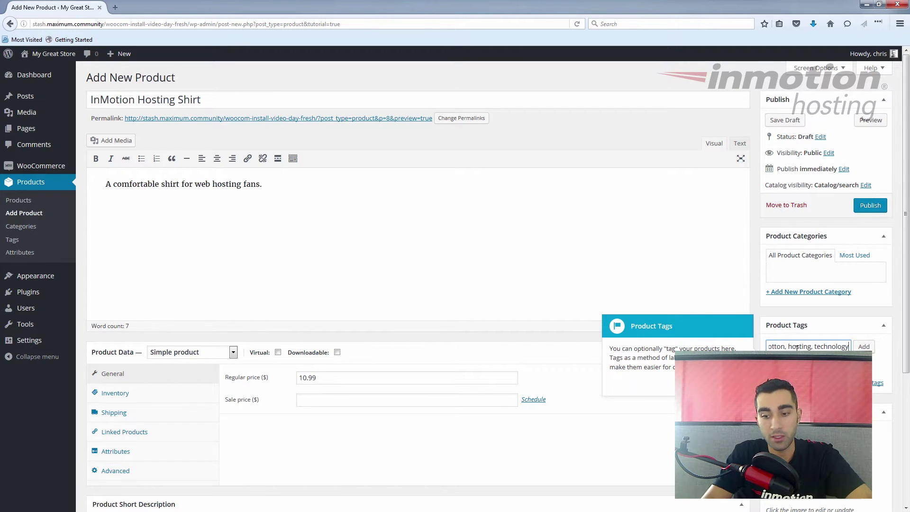
left_click(872, 350)
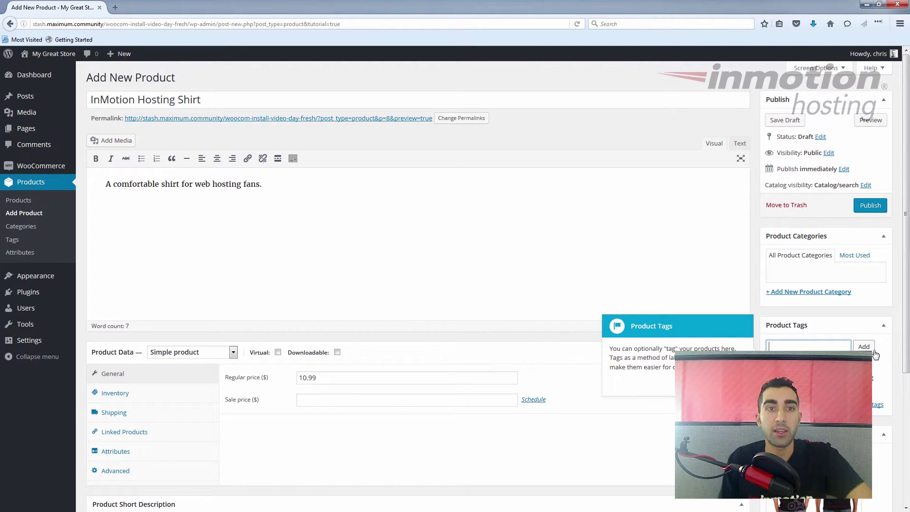
key("Tab")
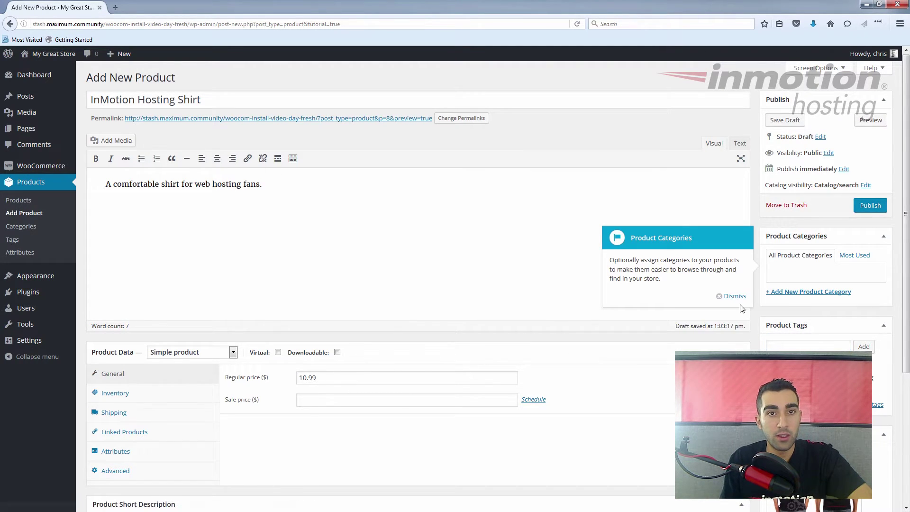
Add a new 'Clothing' product category for the shirt and dismiss the categories tip.
left_click(817, 292)
type("Clothing")
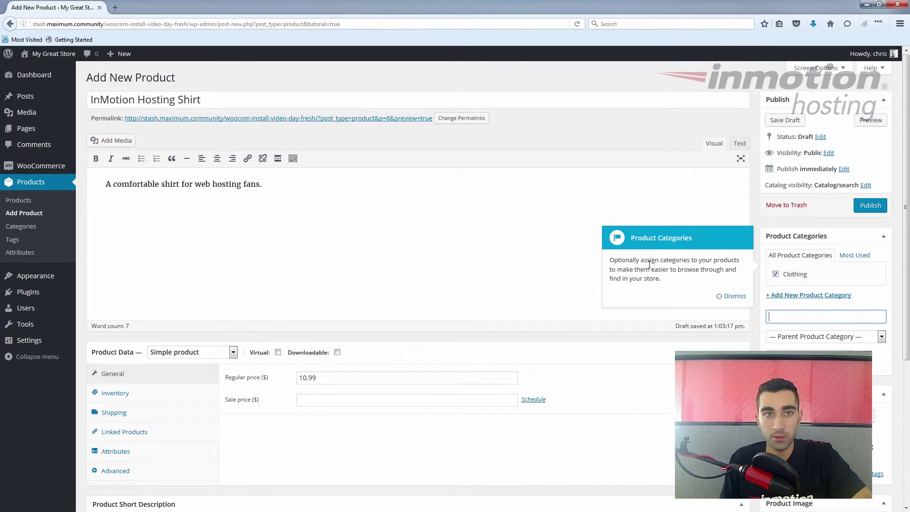
left_click(735, 297)
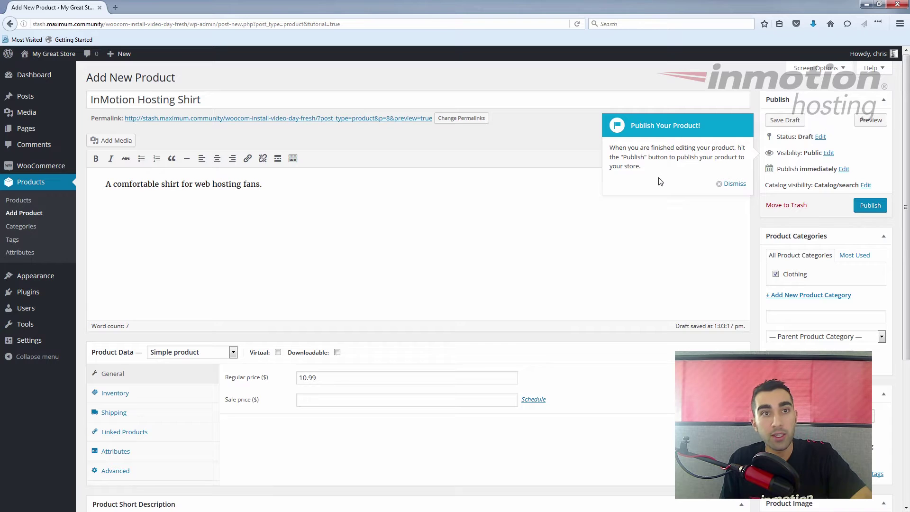
Dismiss the 'Publish Your Product!' tip and publish the InMotion Hosting Shirt.
left_click(732, 184)
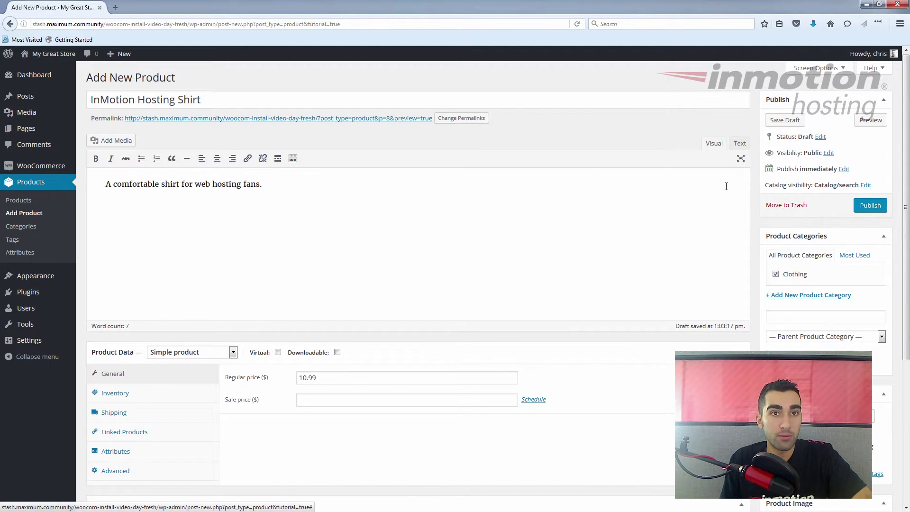
left_click(877, 209)
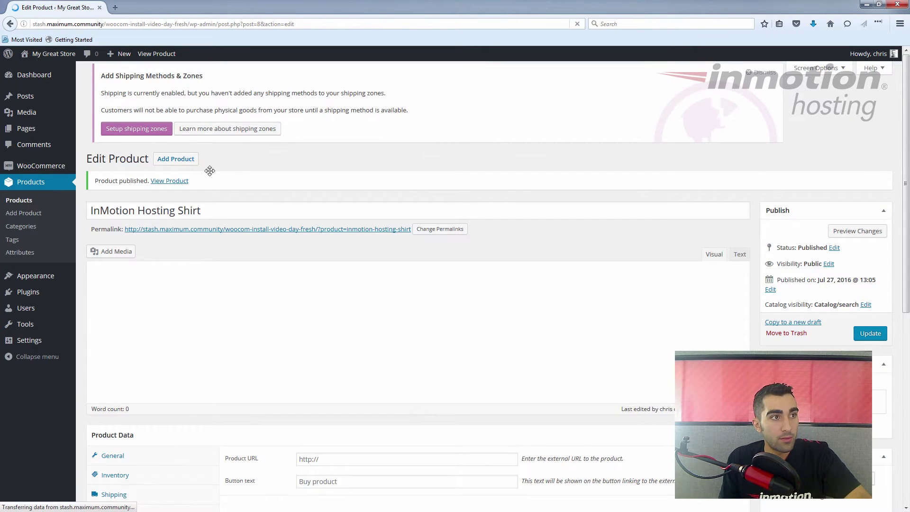
middle_click(169, 186)
left_click(142, 7)
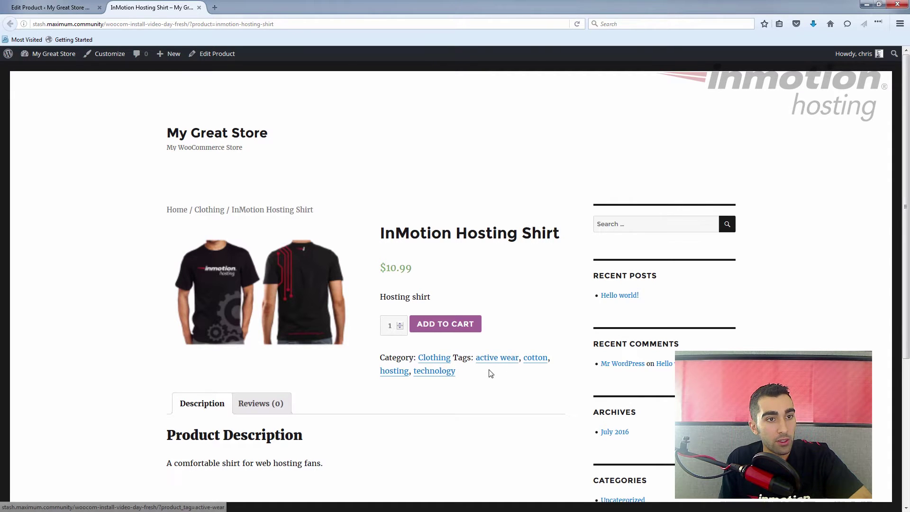
scroll(302, 382, "down", 1)
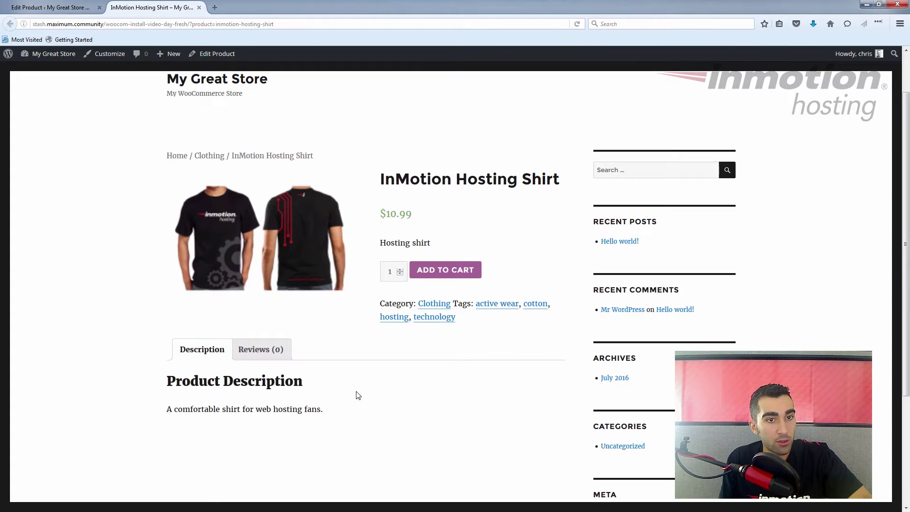
scroll(363, 391, "down", 3)
scroll(363, 391, "up", 4)
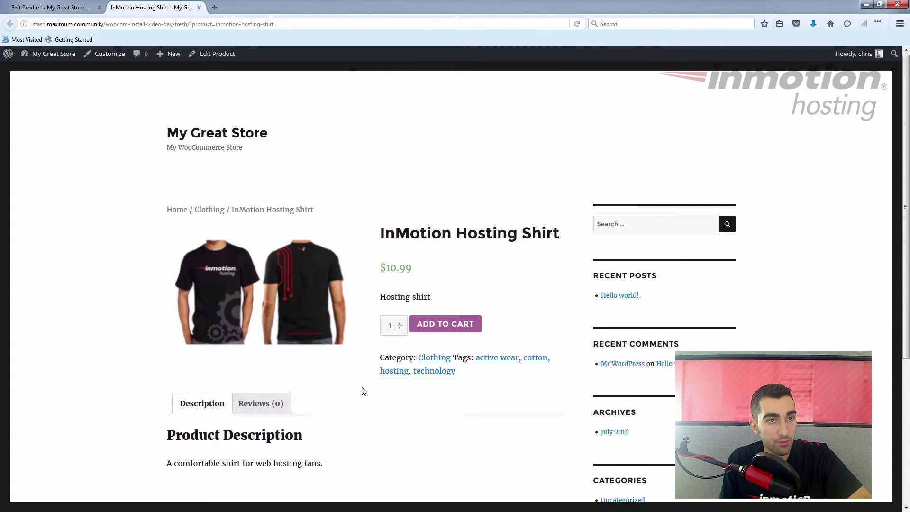
left_click(199, 8)
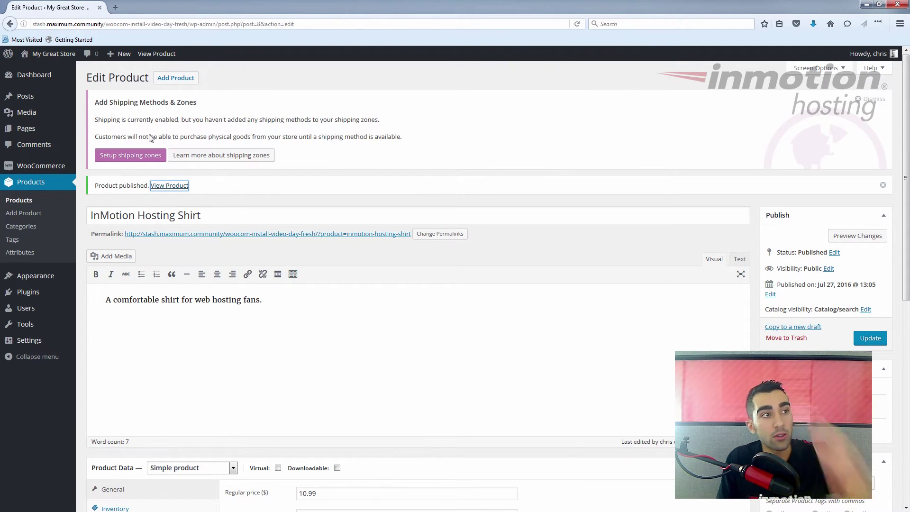
Open Appearance > Themes in a new tab and go to the Add Themes page.
mouse_move(21, 279)
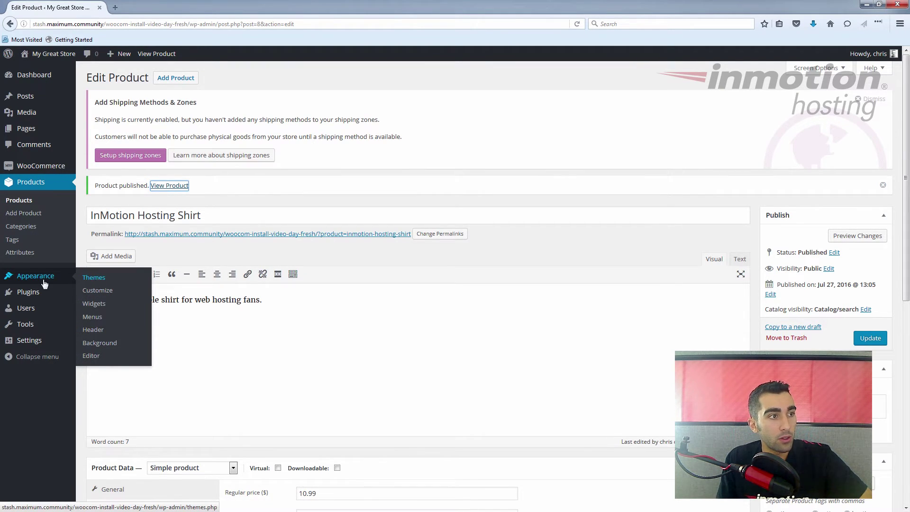
middle_click(98, 280)
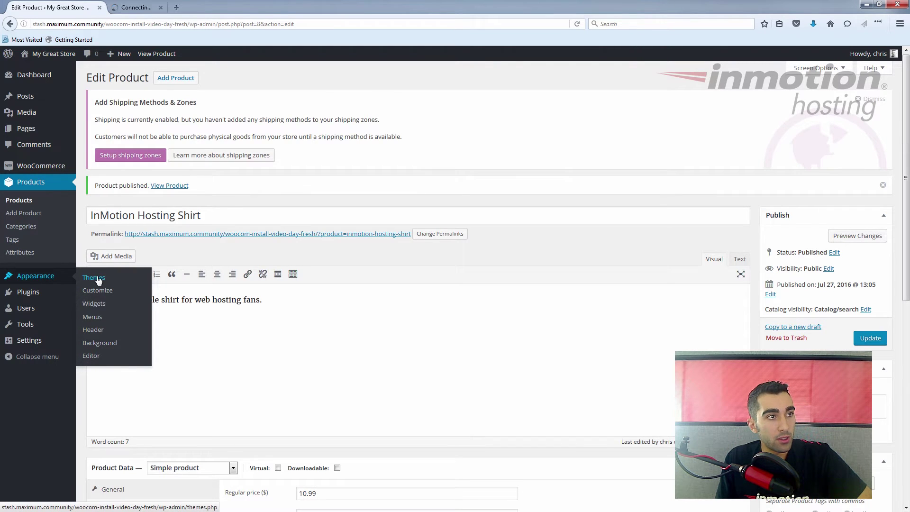
left_click(146, 10)
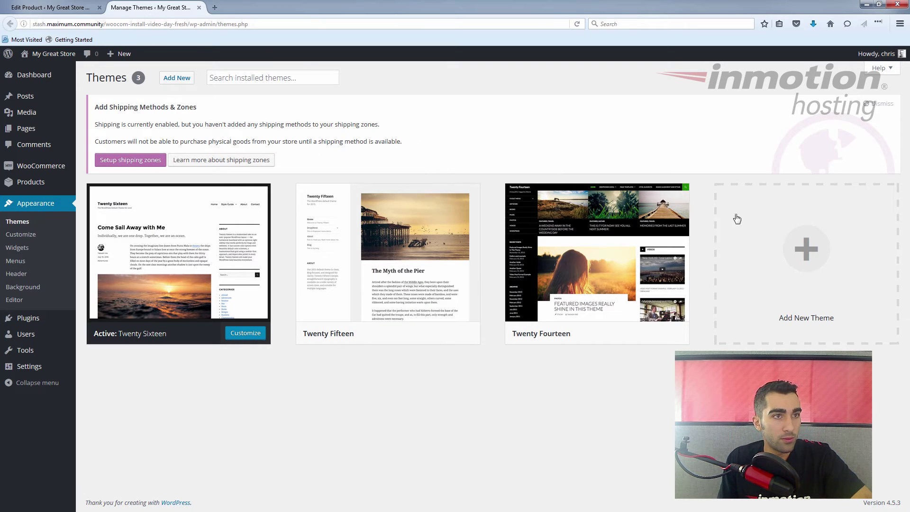
left_click(809, 250)
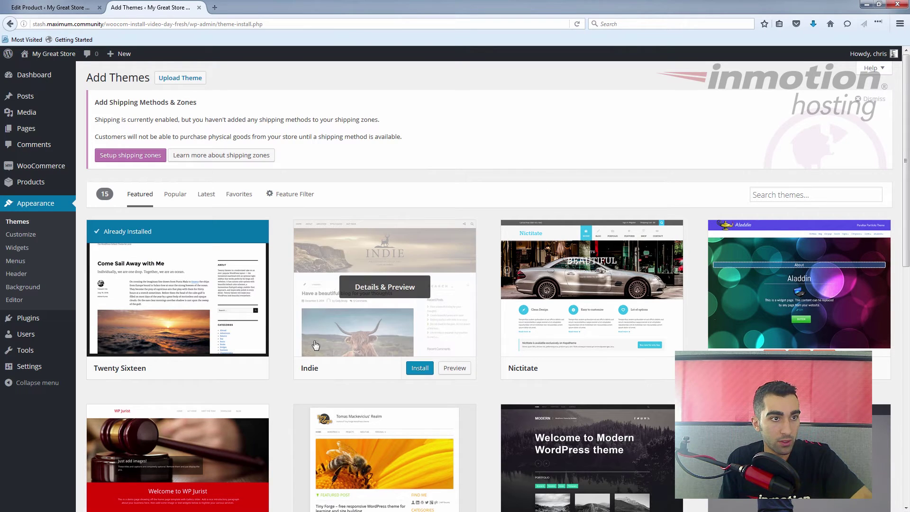
Search for 'storefront', install the Storefront theme, and activate it.
scroll(271, 320, "down", 2)
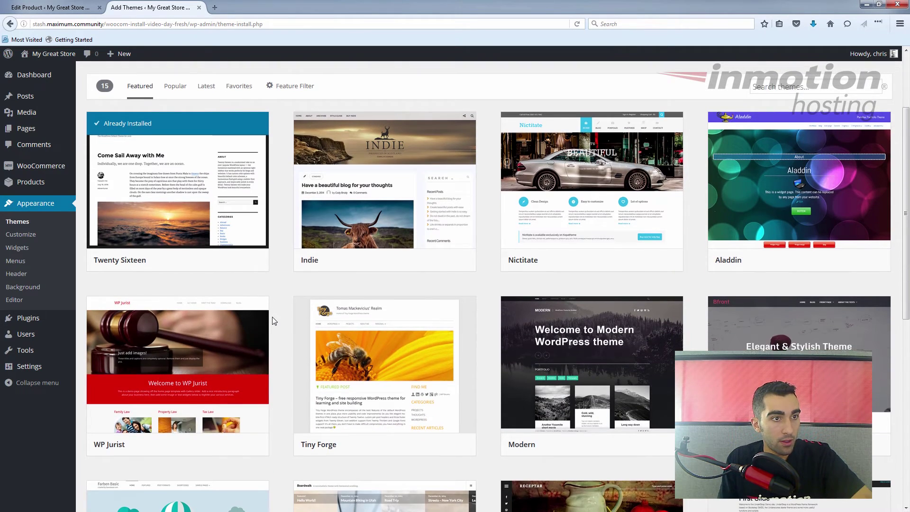
scroll(273, 321, "up", 2)
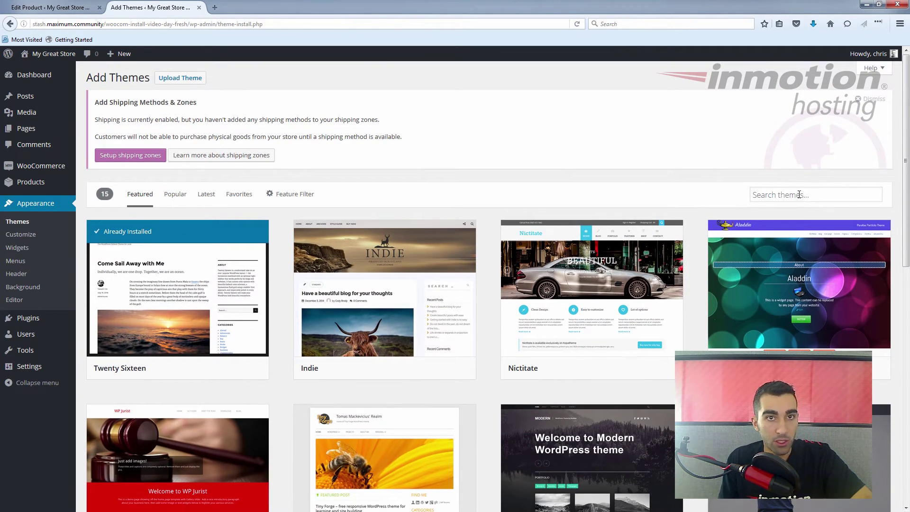
left_click(800, 194)
type("storefront")
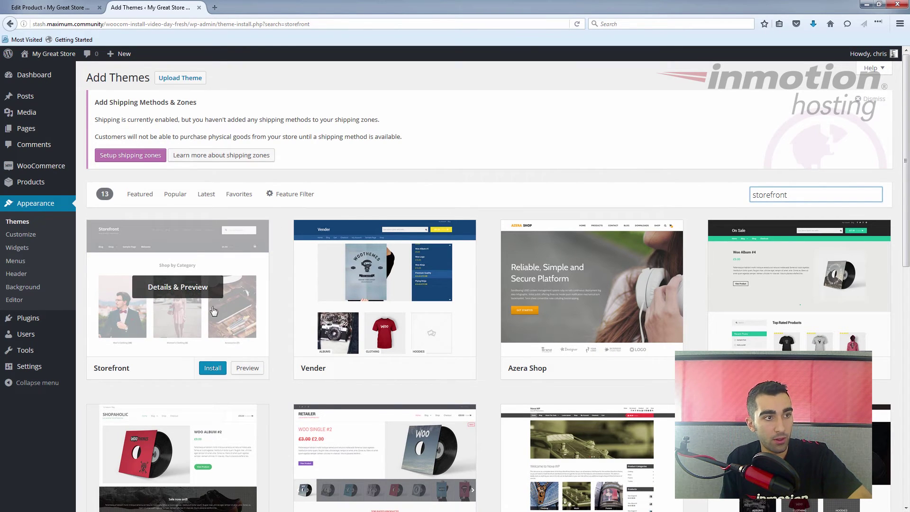
left_click(213, 372)
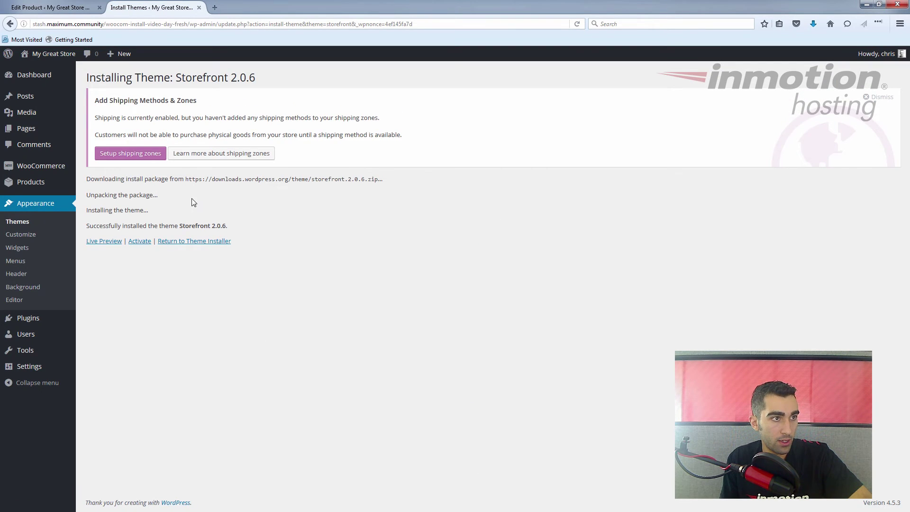
left_click(144, 242)
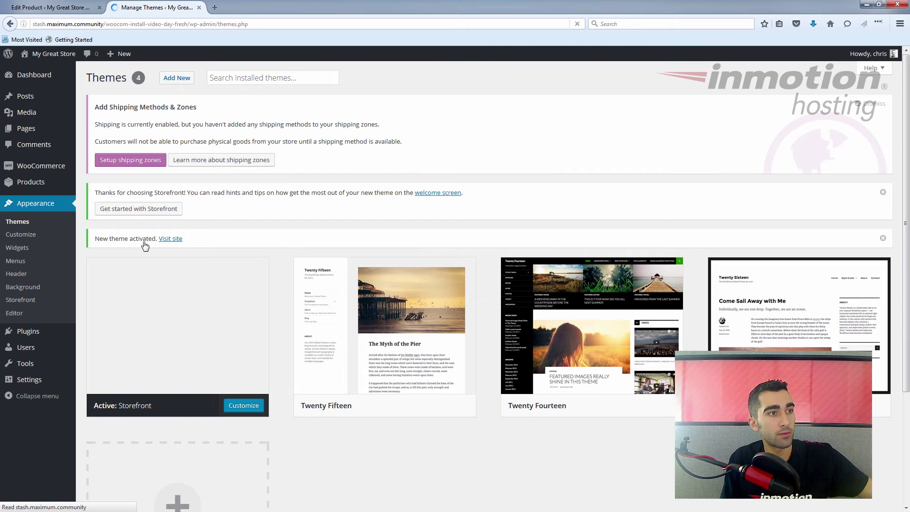
middle_click(173, 240)
On the live site, browse the Shop page and open the InMotion Hosting Shirt product.
left_click(254, 9)
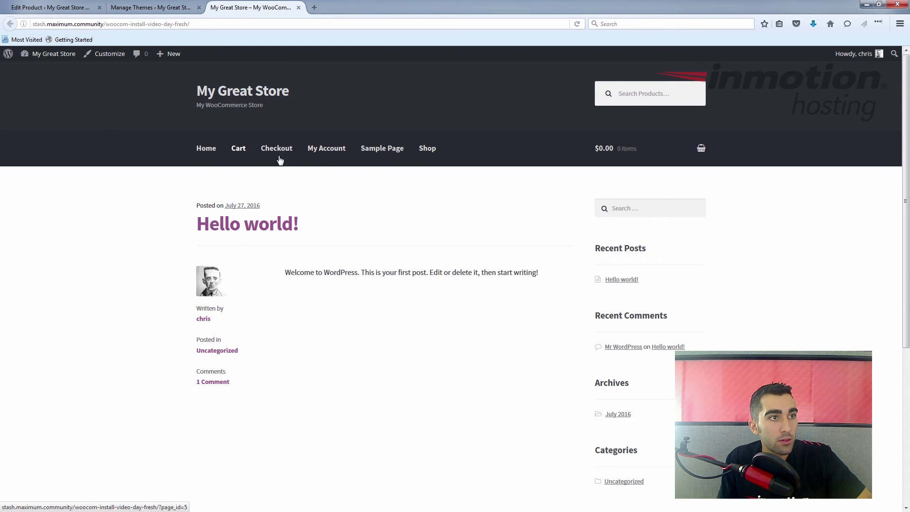
left_click(419, 153)
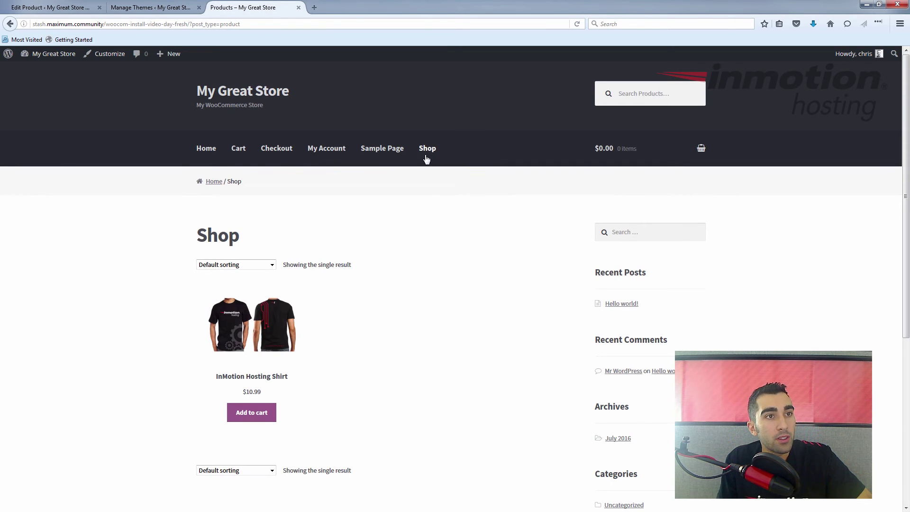
scroll(451, 238, "down", 2)
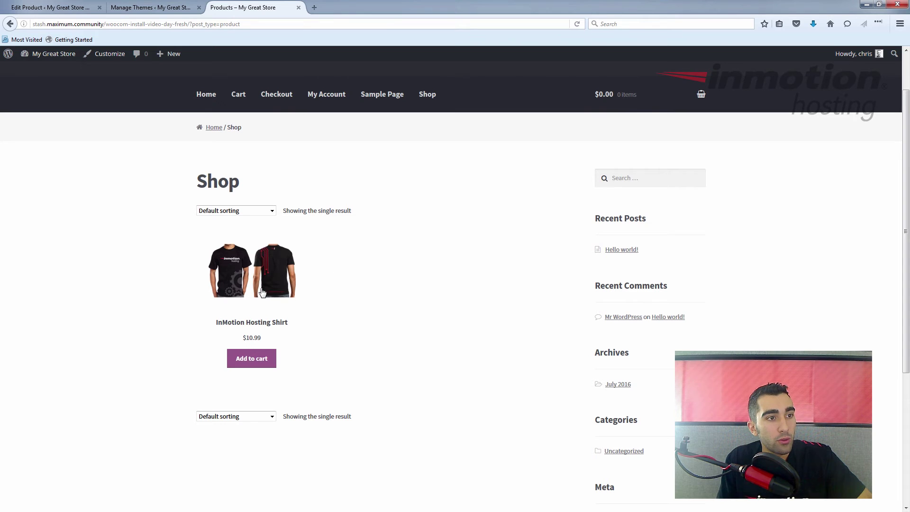
left_click(279, 280)
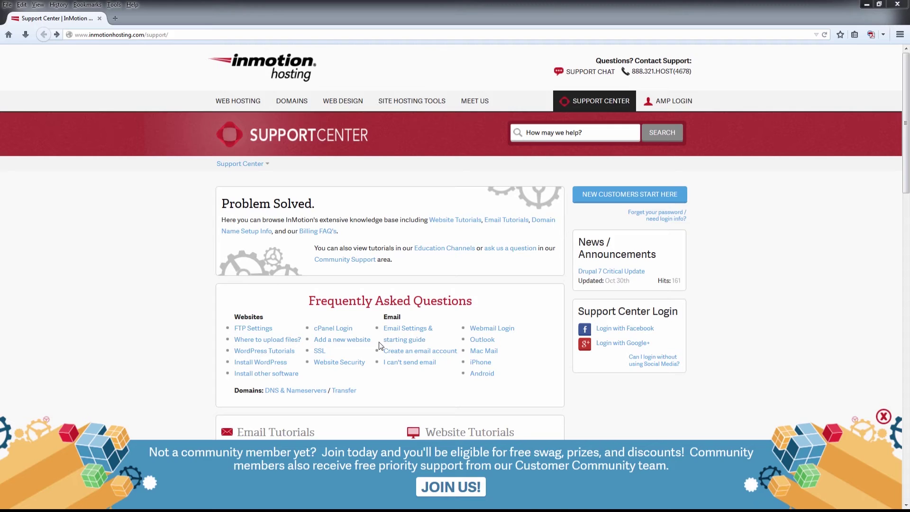
left_click(451, 487)
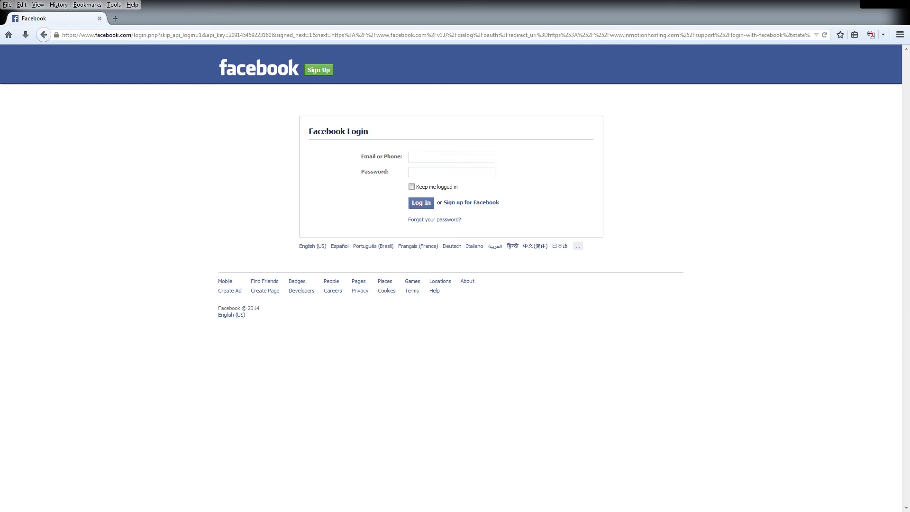